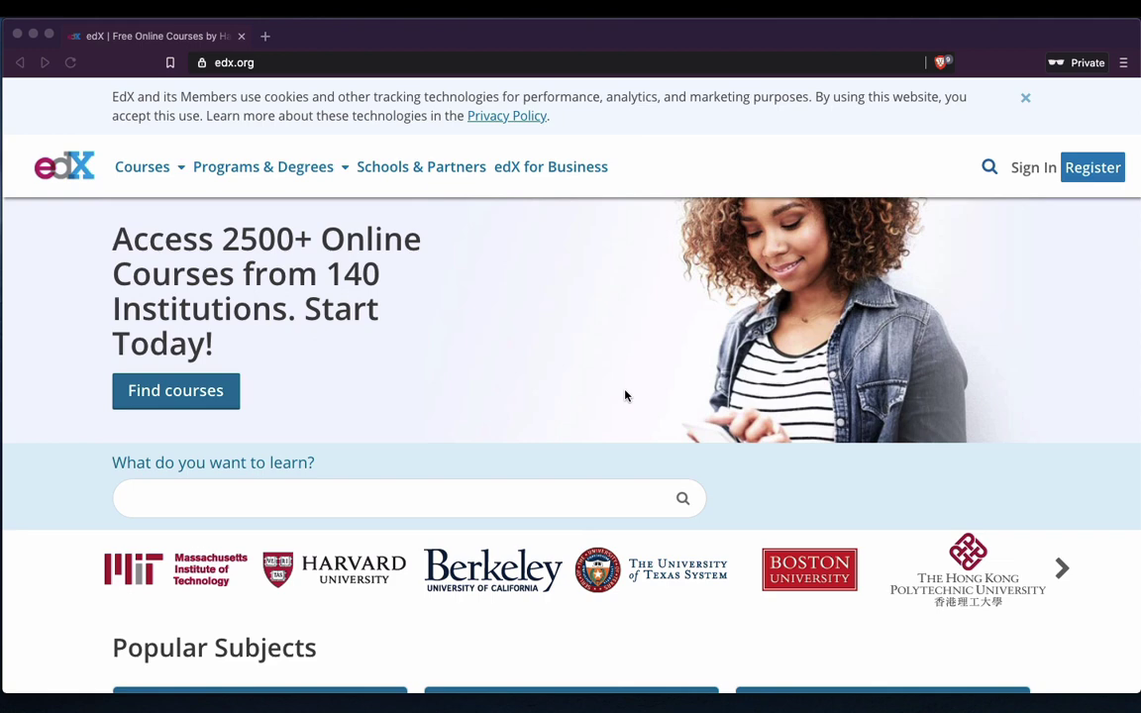
Step: Focus the browser window and close the cookie banner on edx.org
left_click(681, 36)
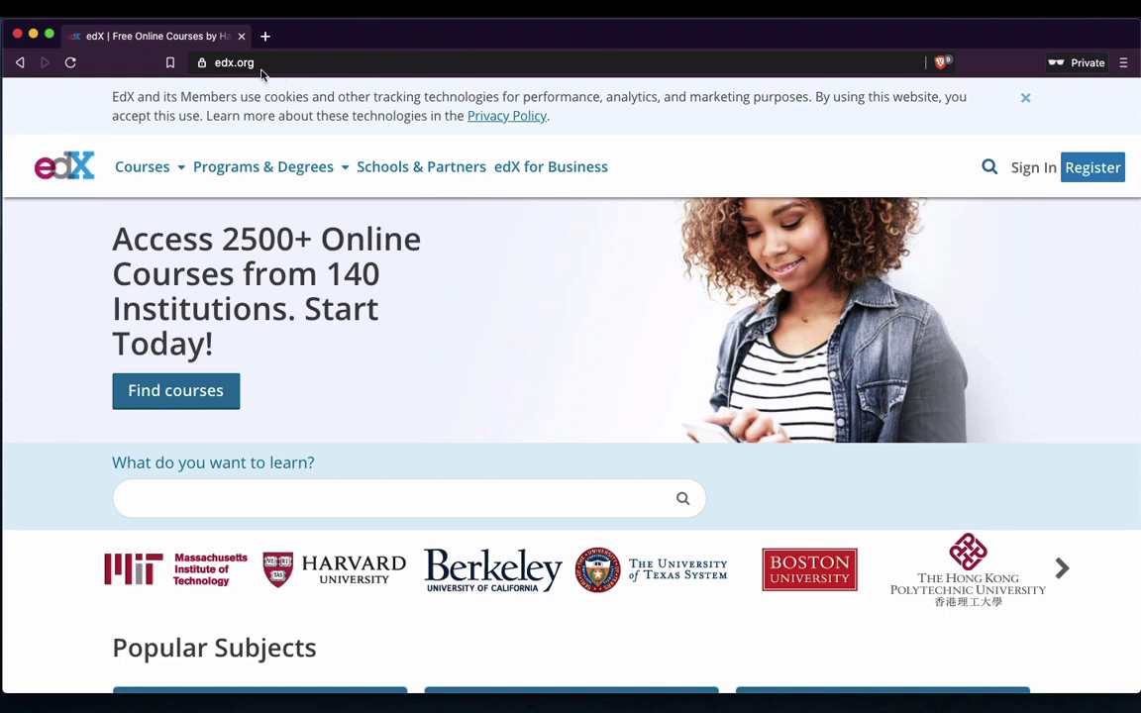
mouse_move(297, 166)
left_click(1025, 98)
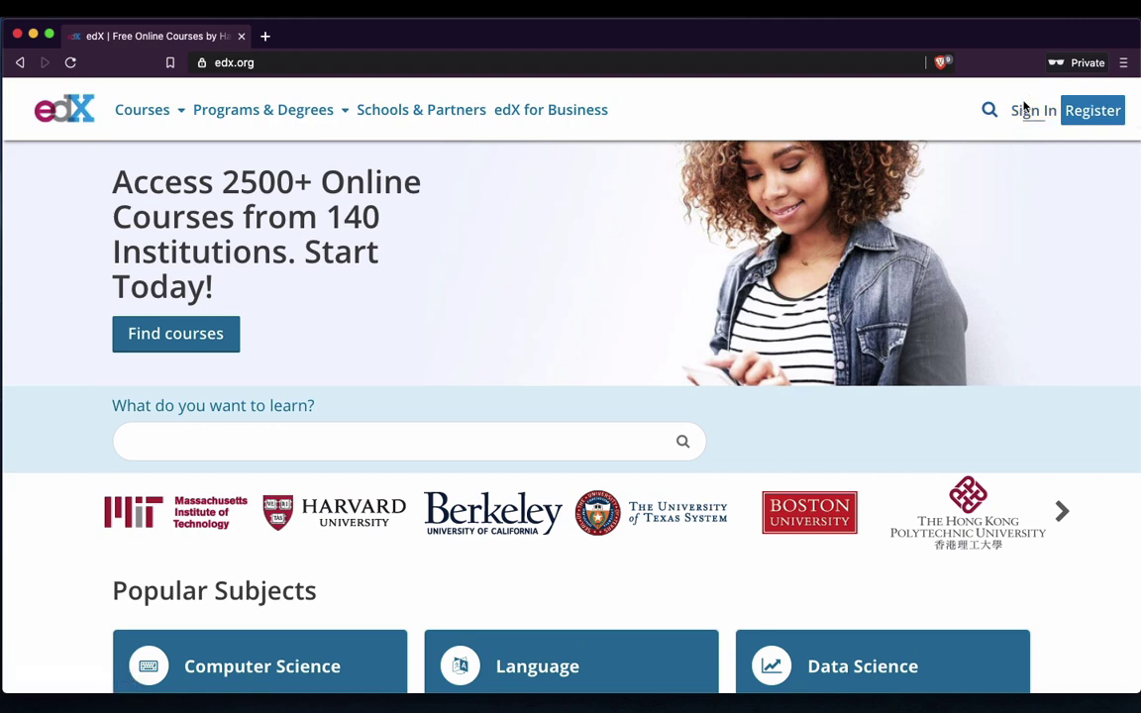
Step: Open the Register page and choose to create the account with Google
left_click(1092, 117)
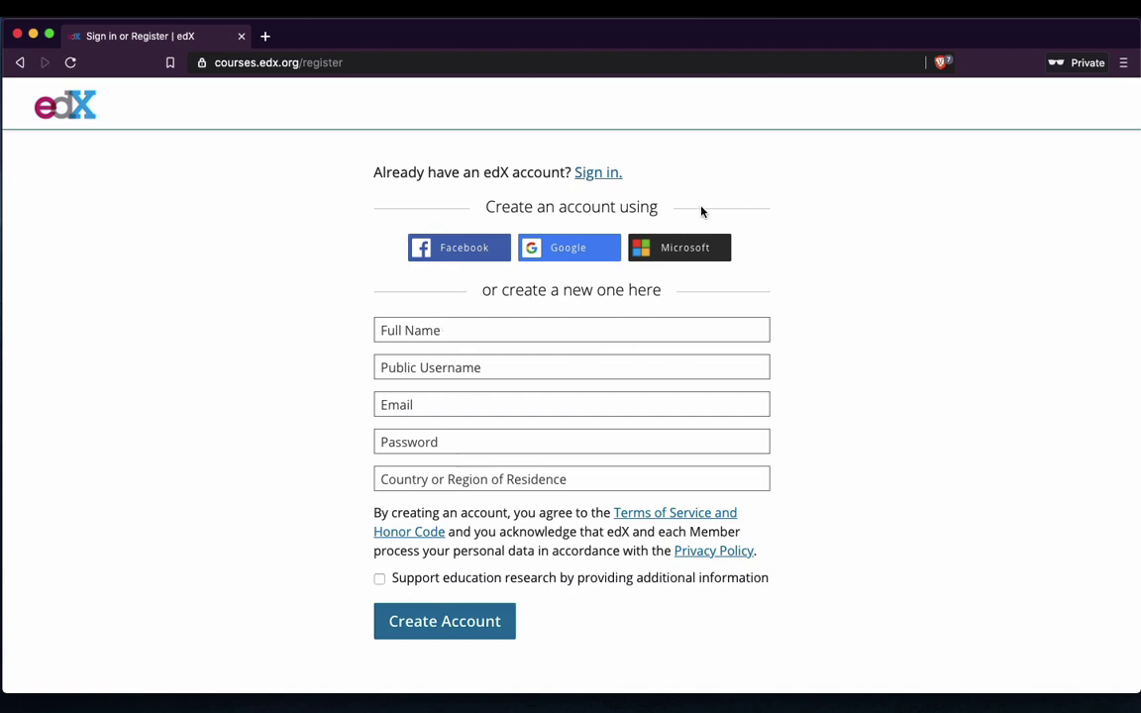
left_click(566, 246)
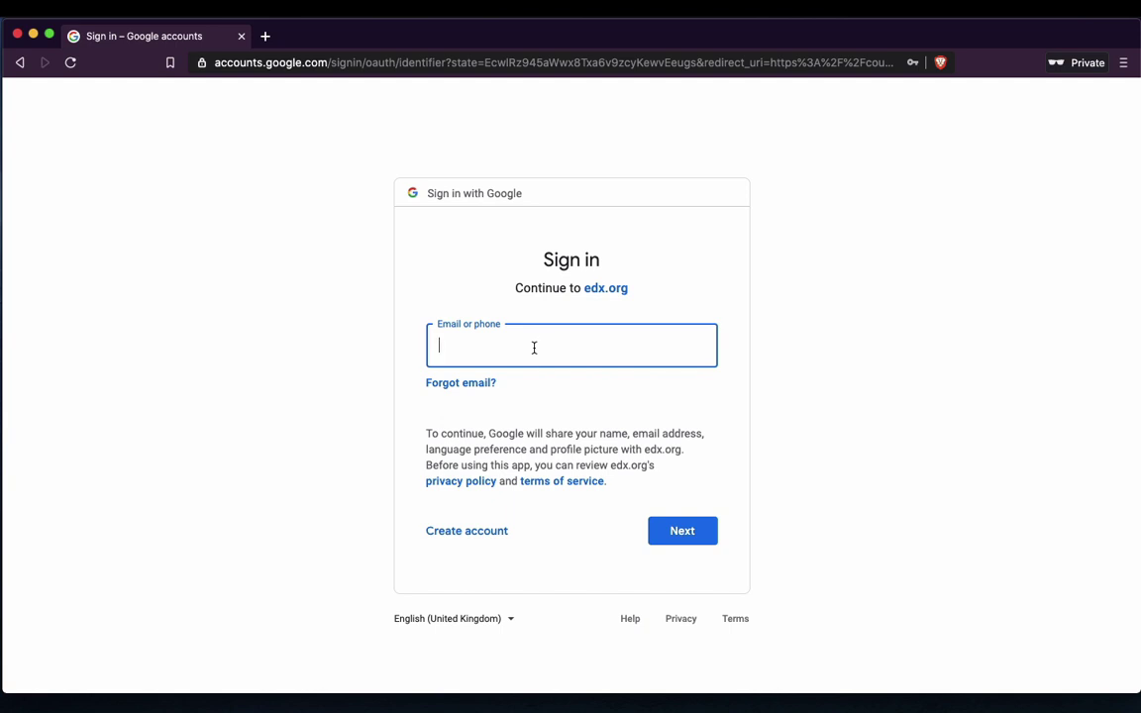
Step: Sign in to Google with the account's e-mail address and password to prefill the edX form
left_click(530, 445)
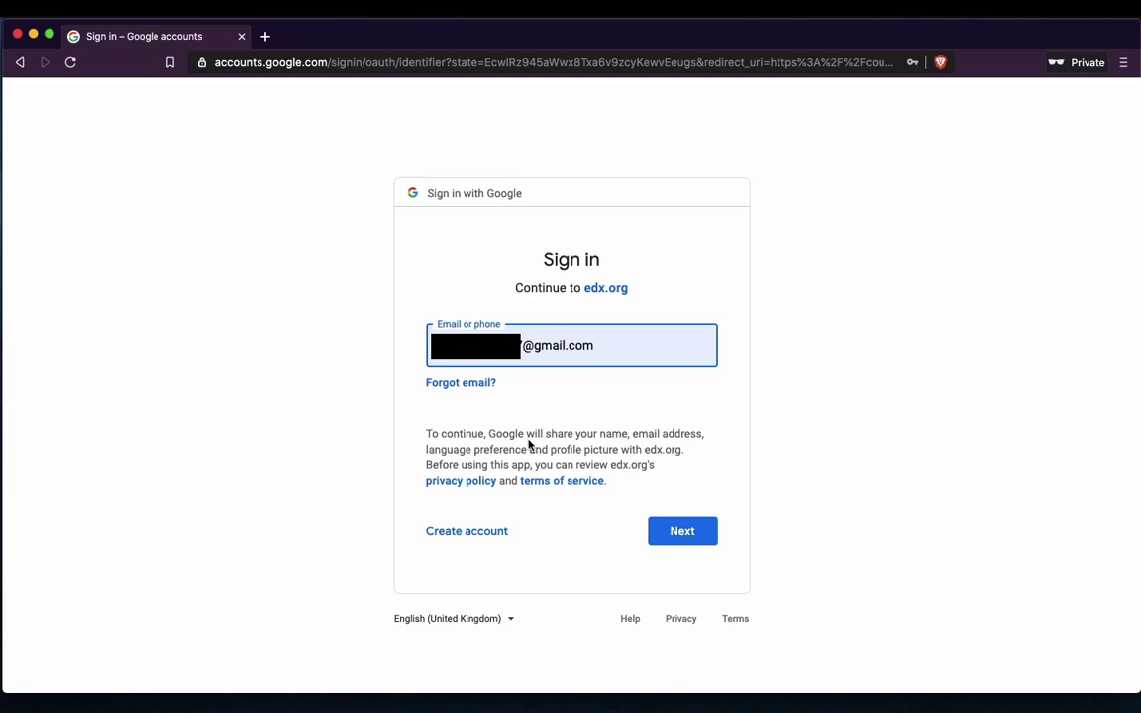
left_click(683, 534)
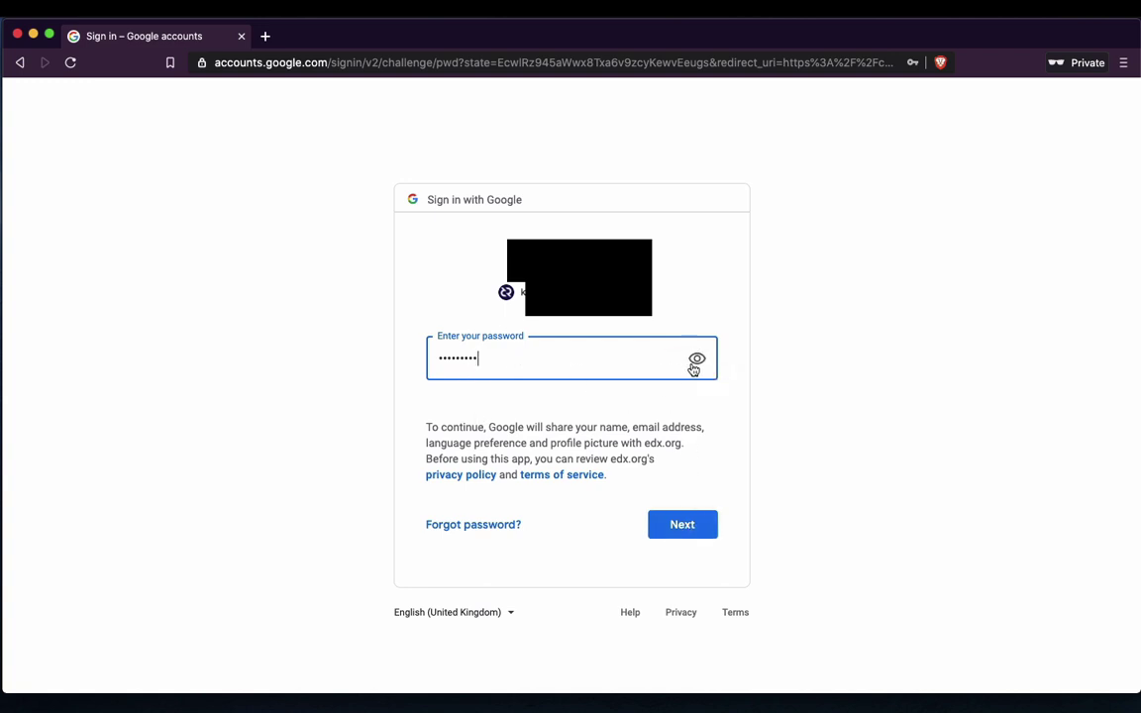
left_click(682, 527)
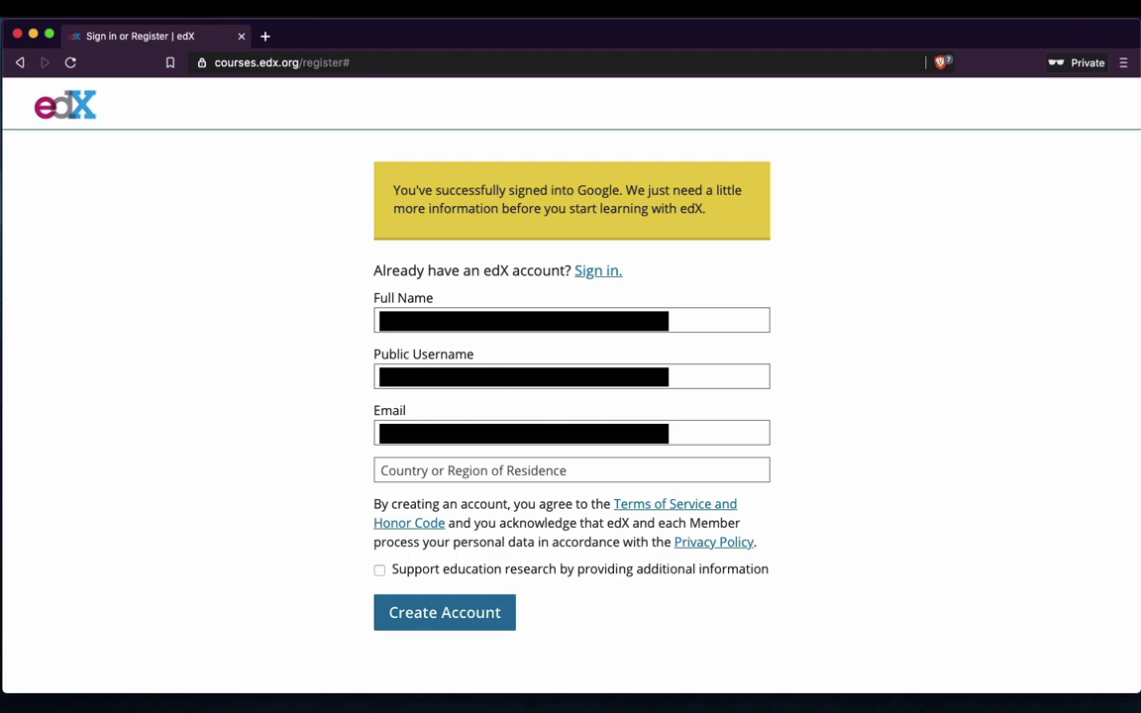
Step: Set Country or Region to United Kingdom and create the account
left_click(587, 472)
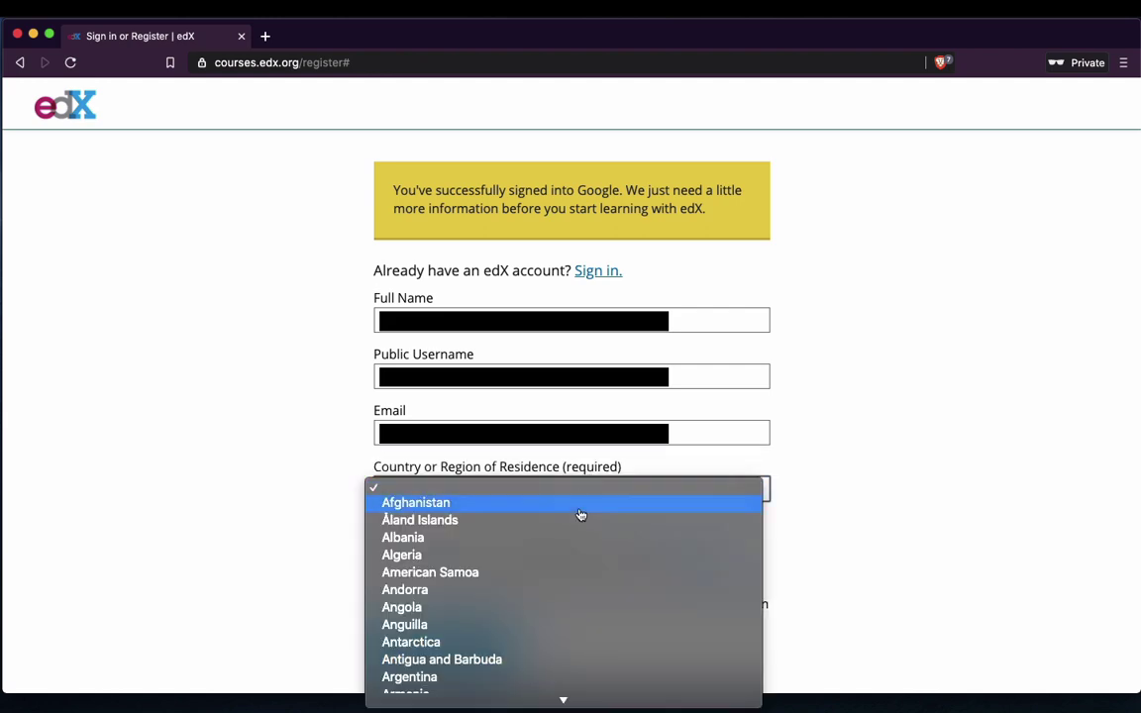
scroll(574, 542, "down", 20)
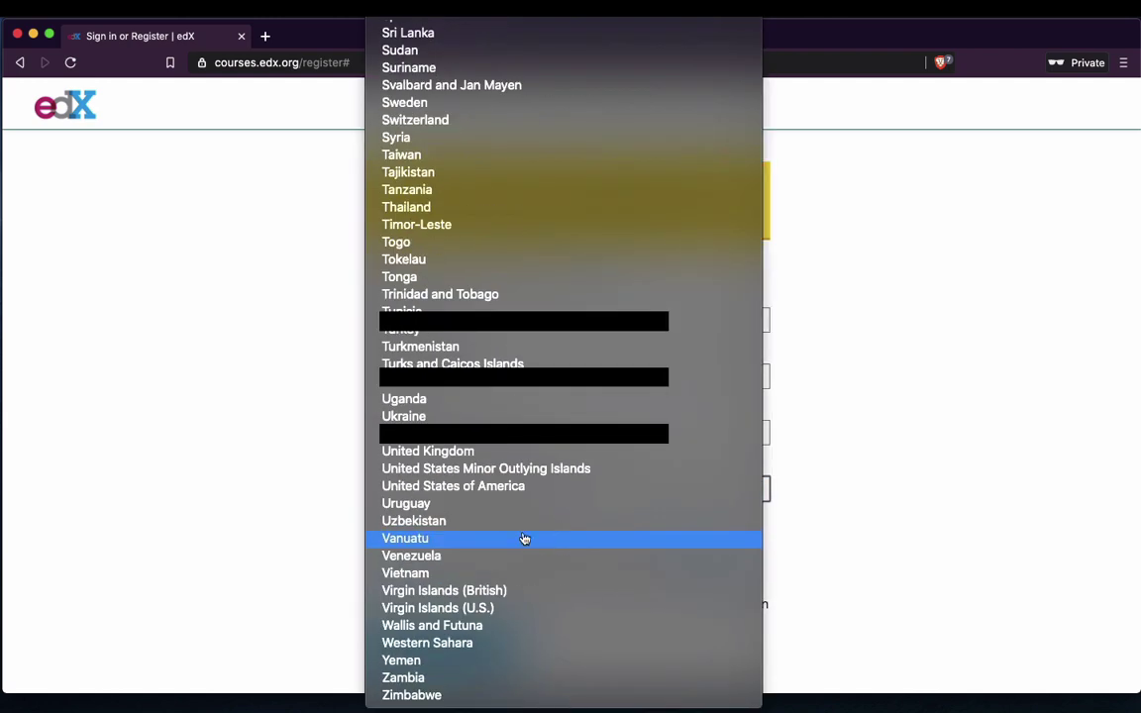
left_click(475, 452)
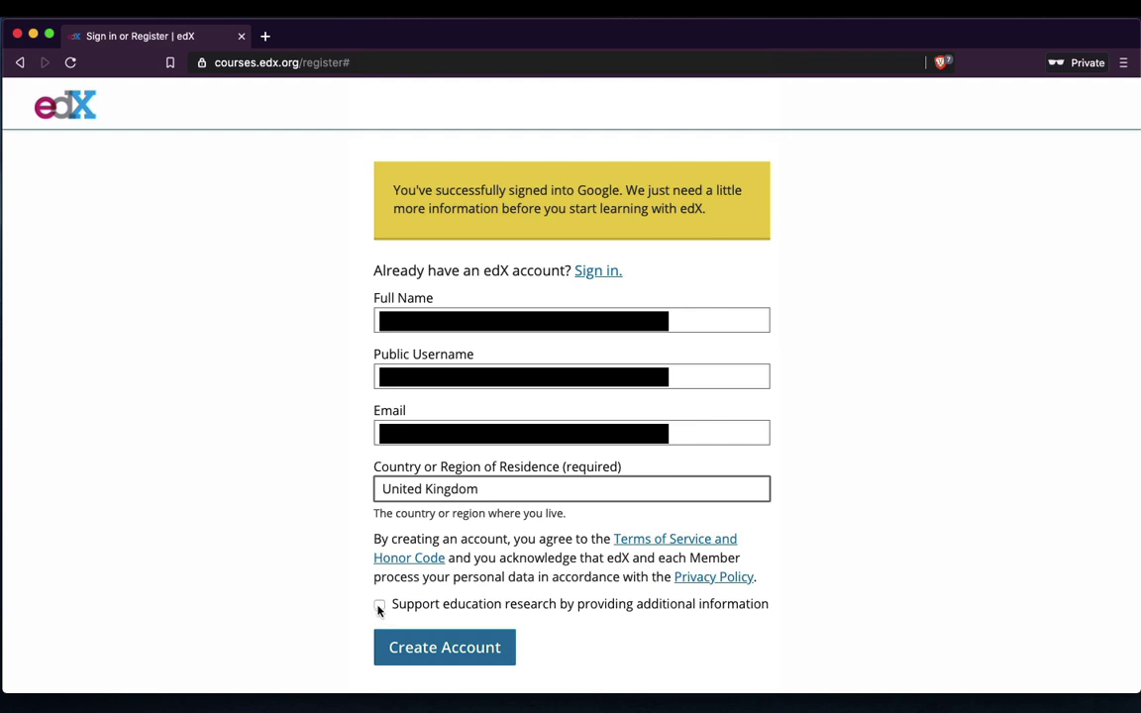
left_click(447, 653)
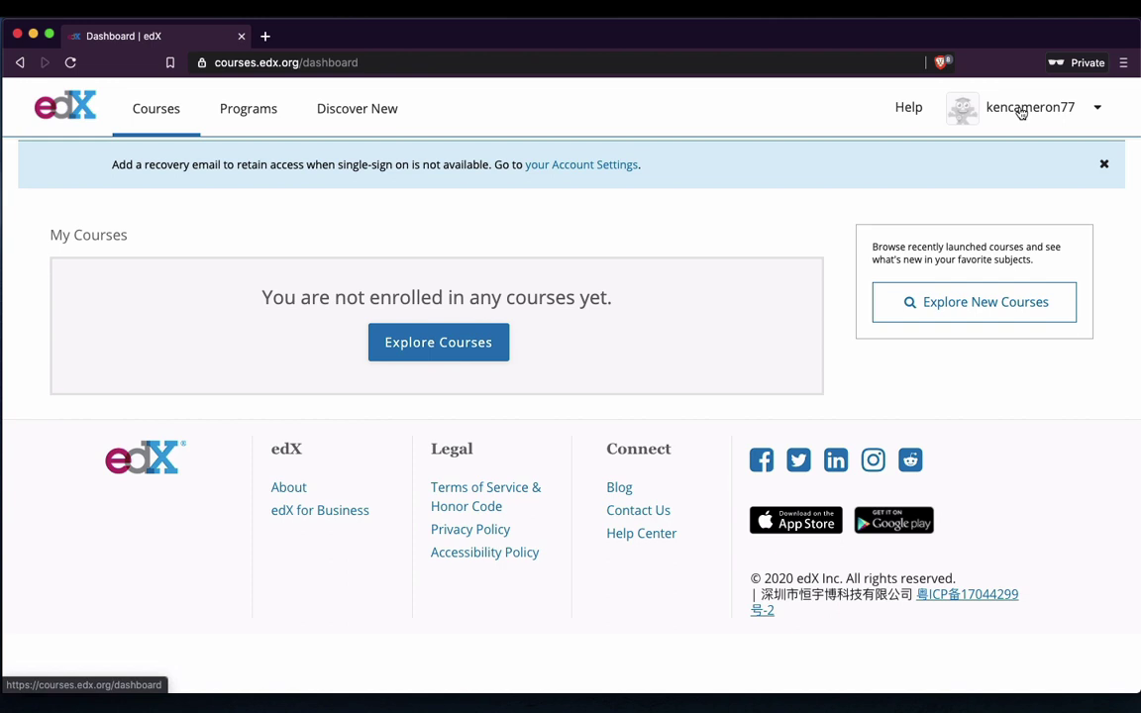
Step: Sign out through the username menu, then head to the edX Sign In page
left_click(1097, 110)
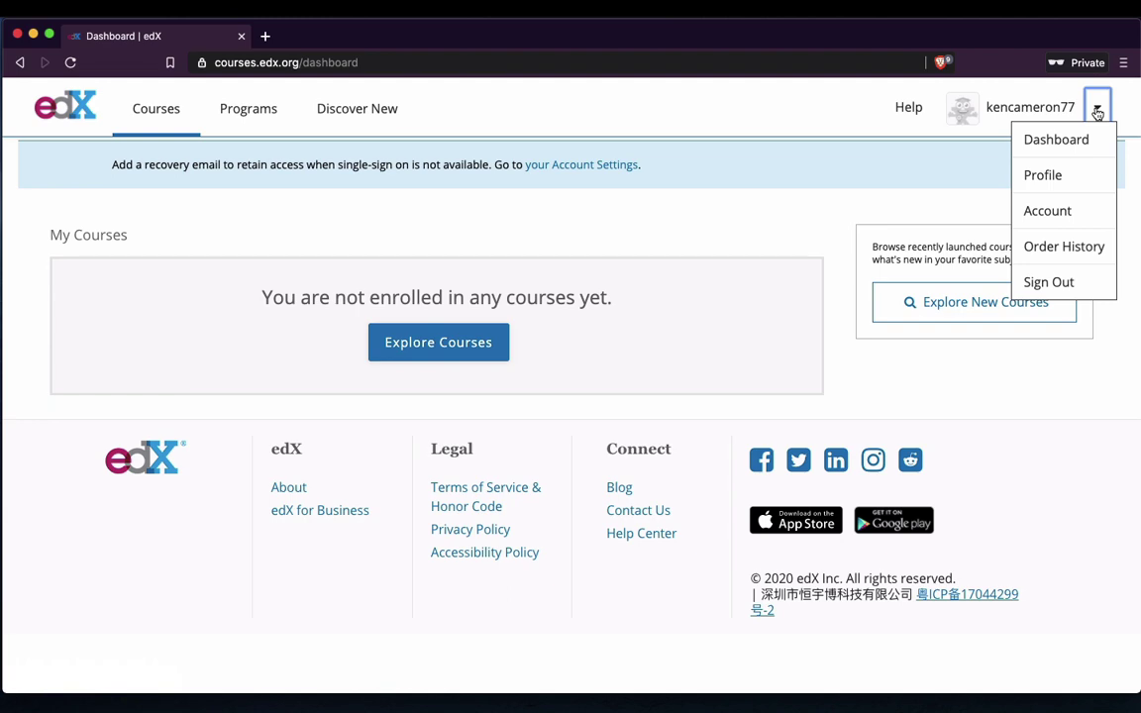
left_click(1064, 284)
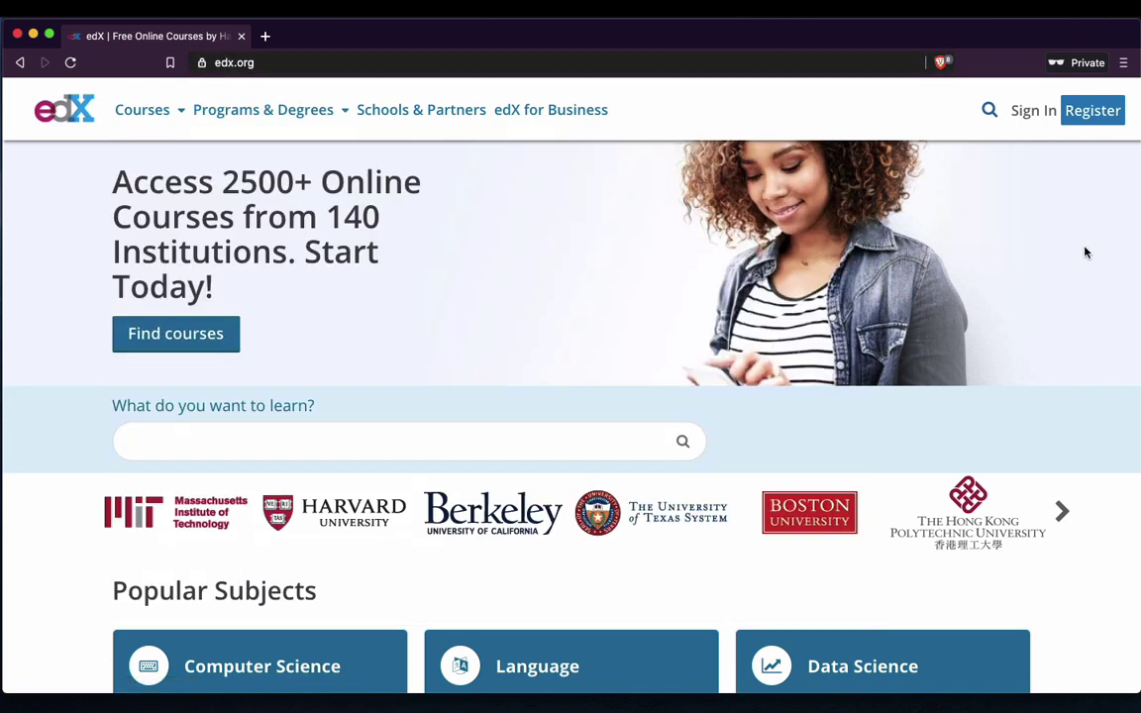
left_click(1031, 117)
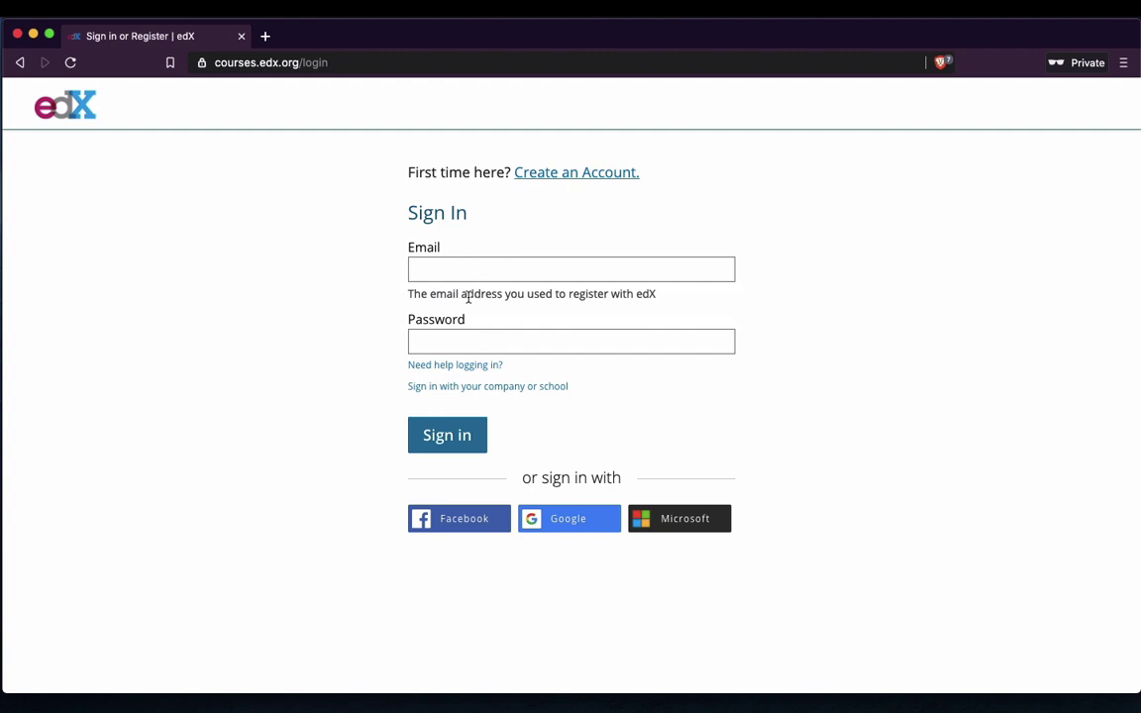
Step: Log in with Google and go to Explore Courses from the empty dashboard
left_click(572, 523)
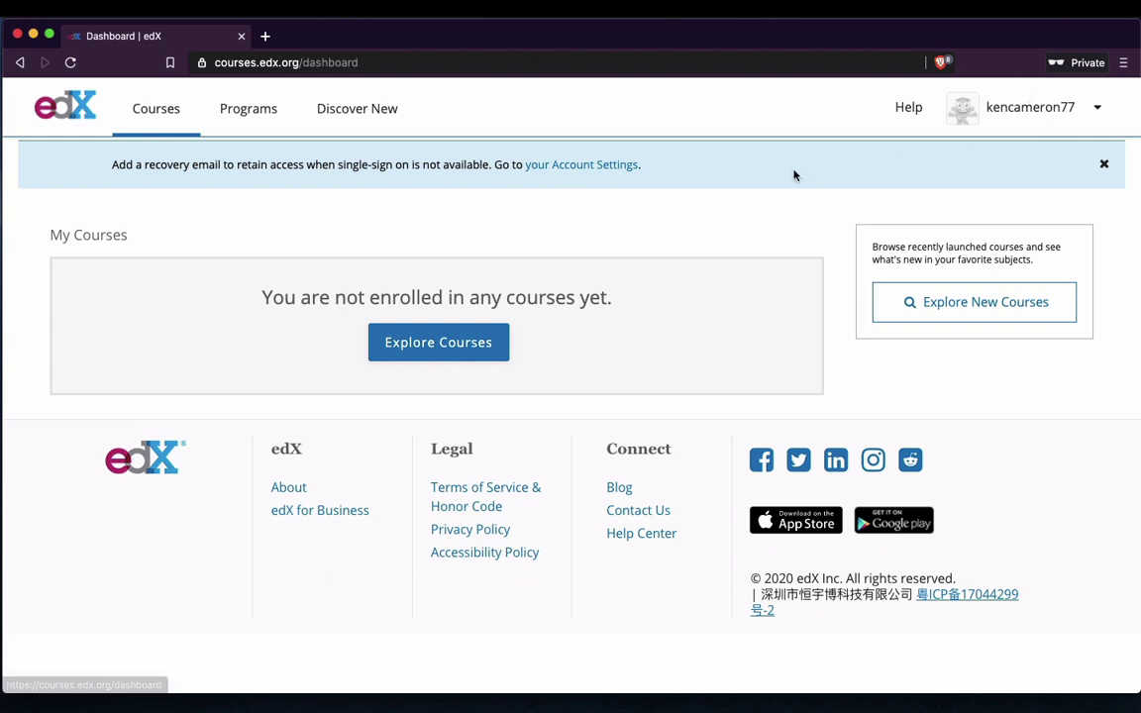
left_click(442, 344)
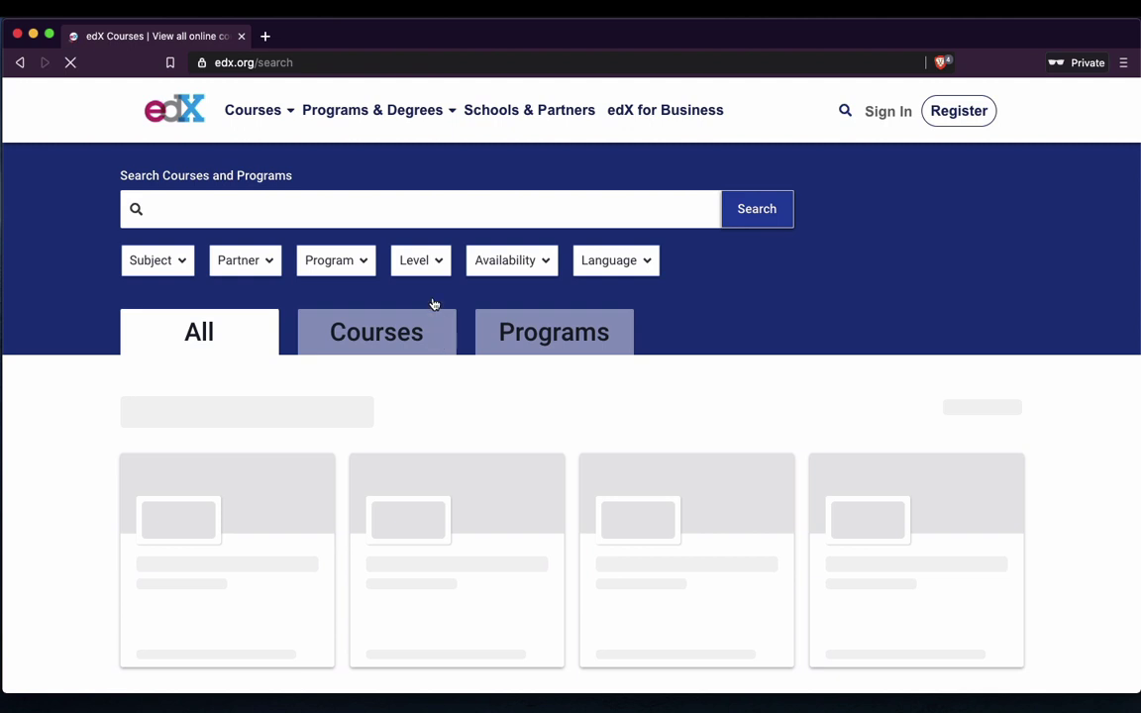
Step: Search for 'Python basics data science' and open IBM's Python Data Science program result
left_click(431, 203)
type("Python basics")
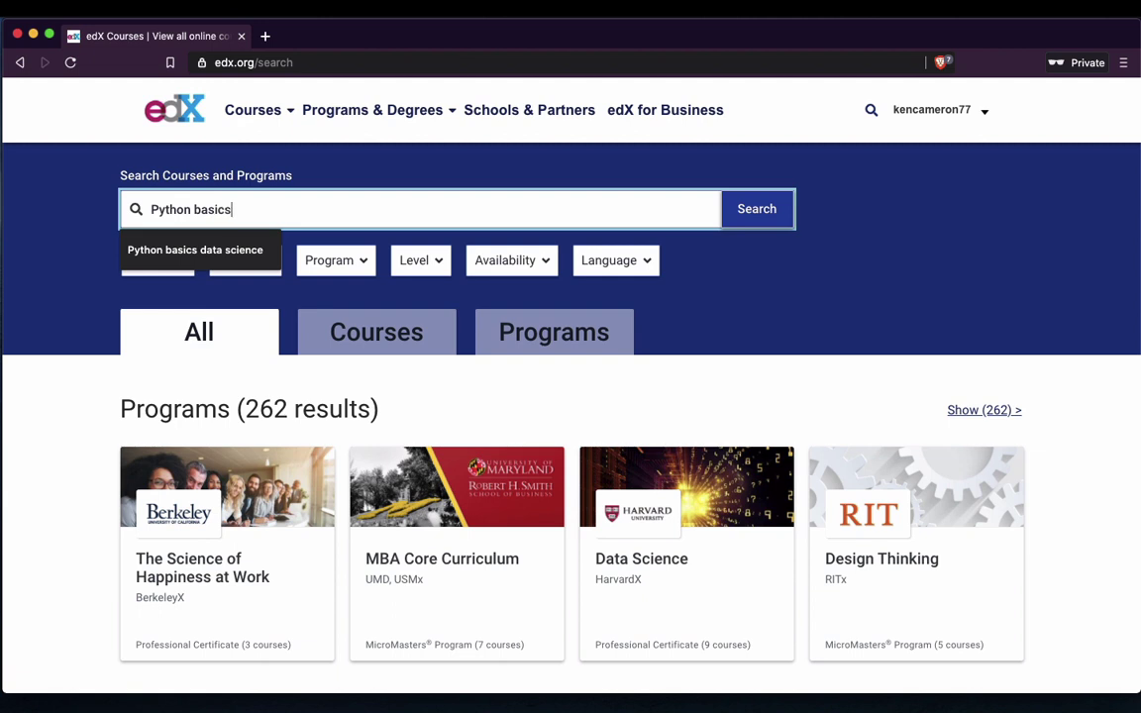
type(" data science")
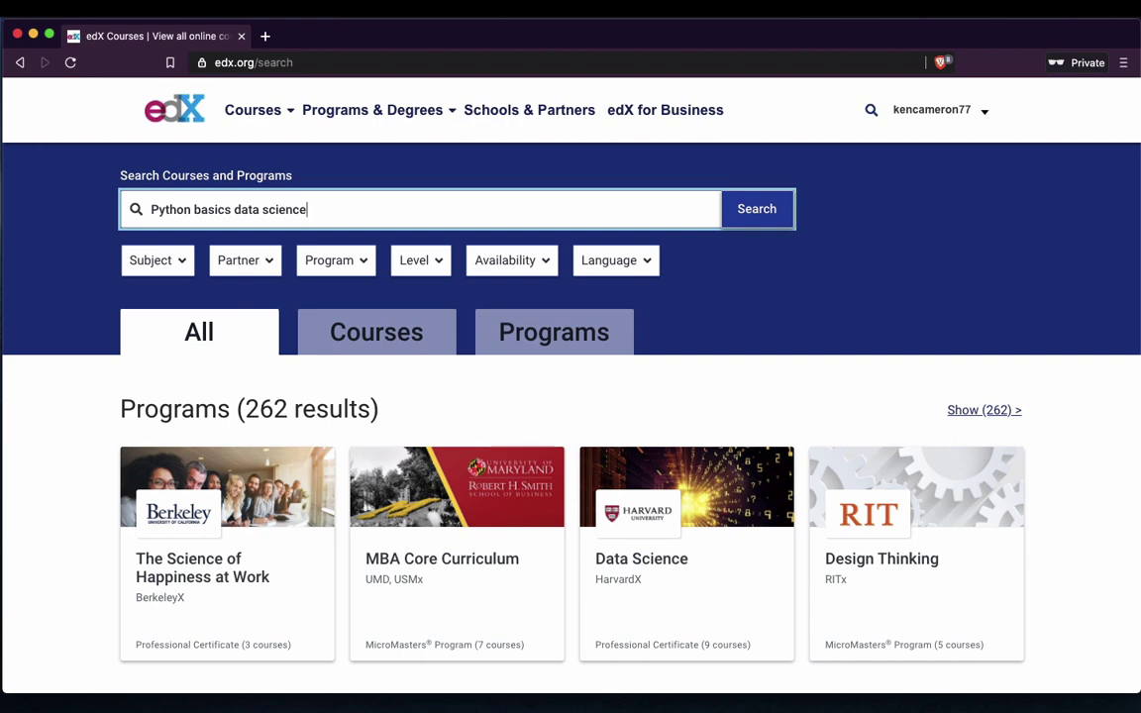
key("Return")
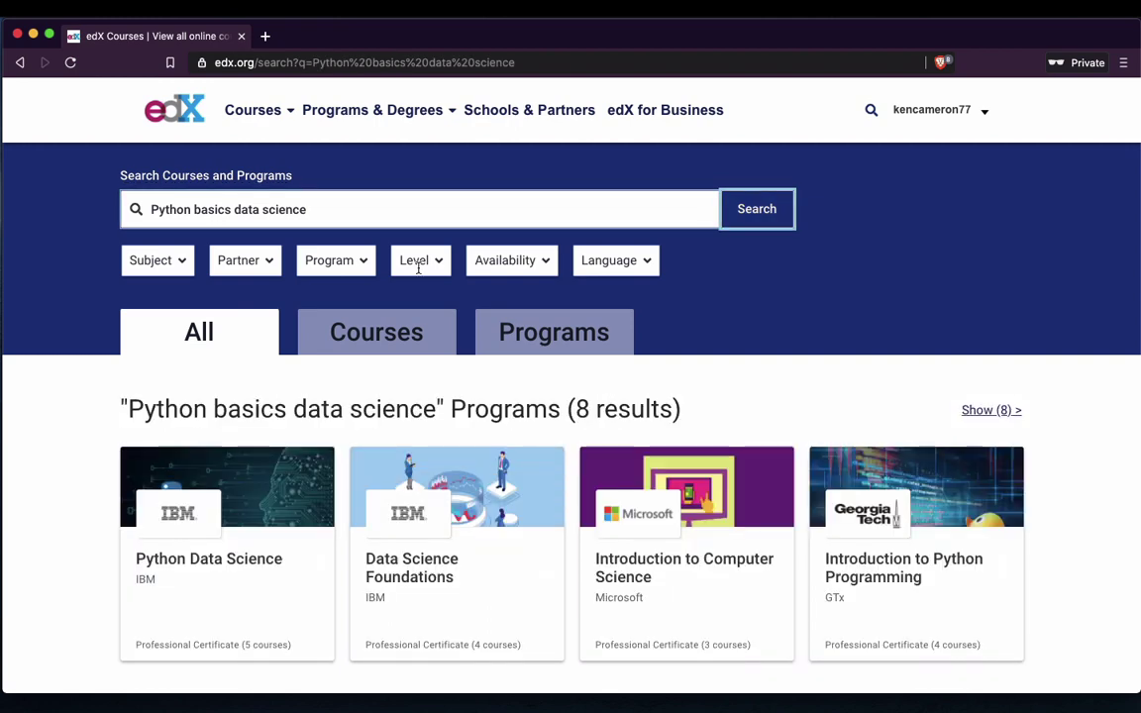
scroll(91, 568, "down", 2)
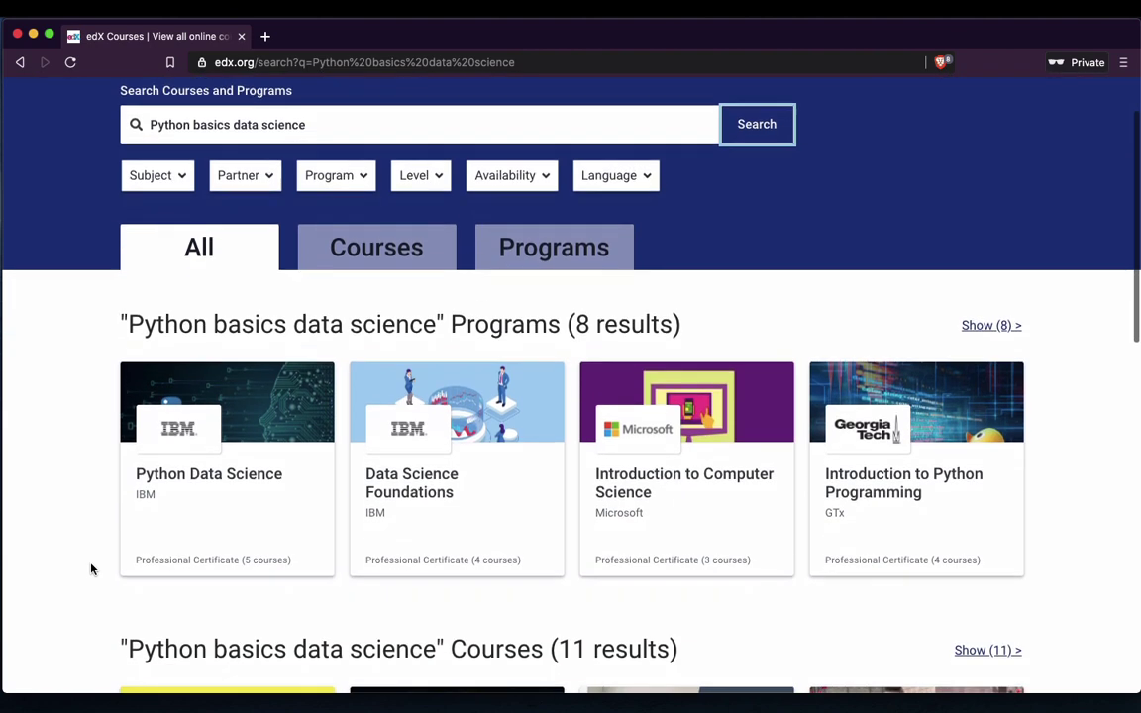
scroll(91, 569, "up", 1)
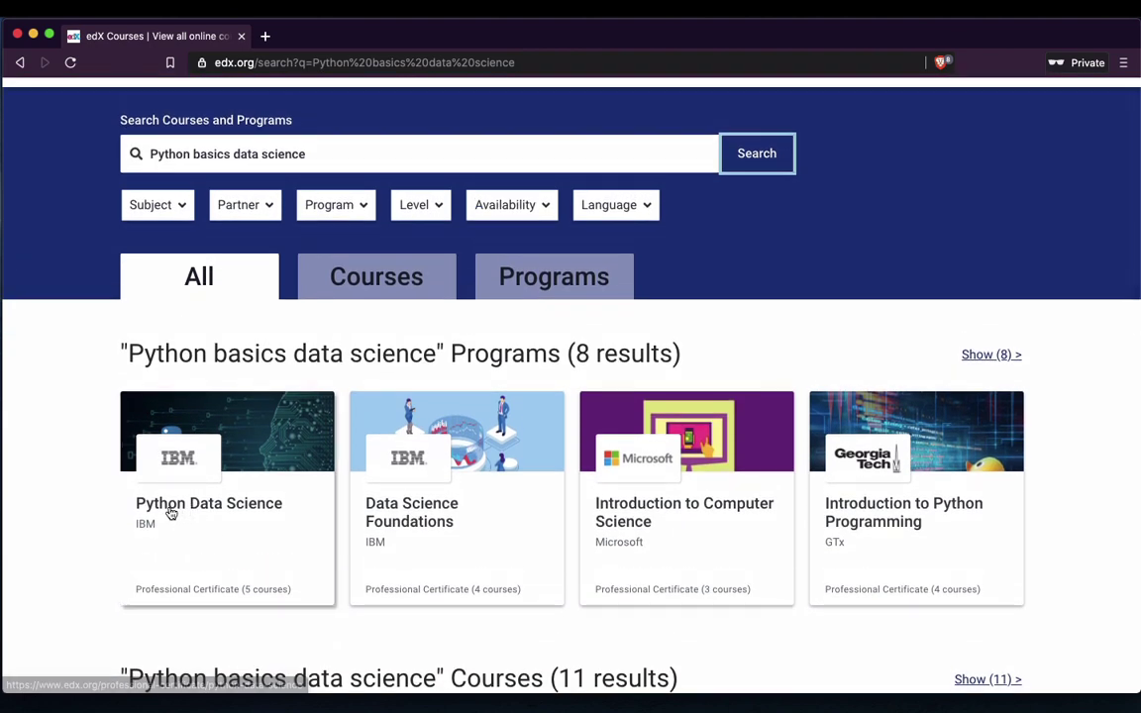
left_click(233, 507)
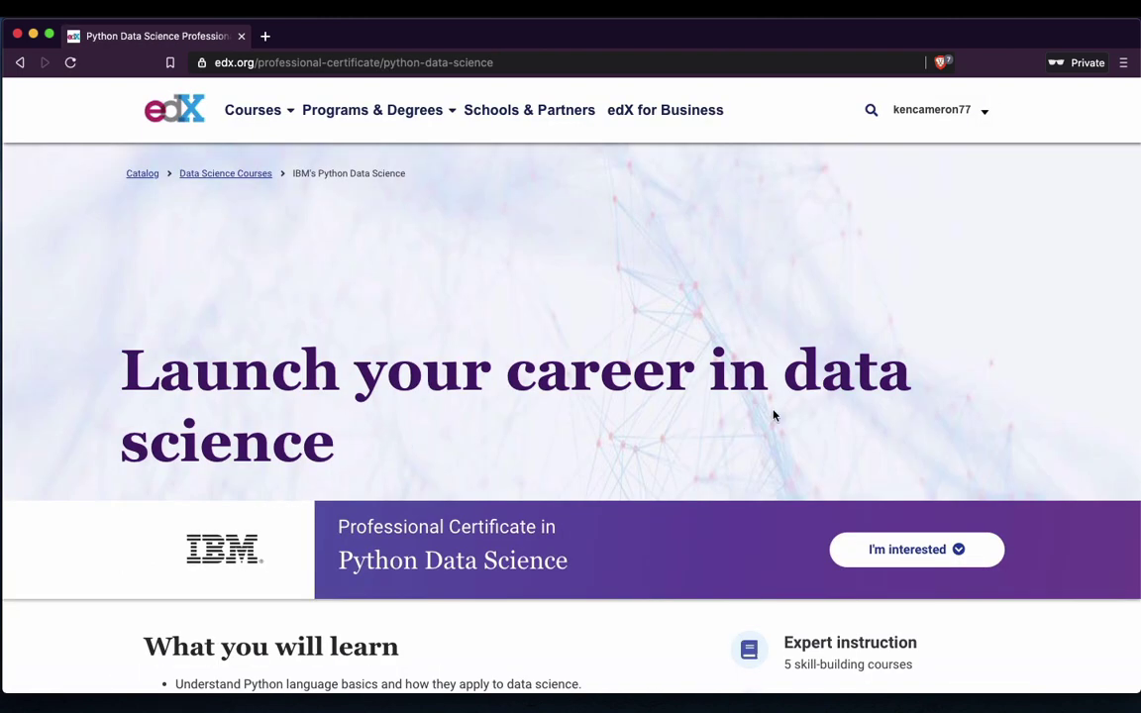
Step: Expand Python Basics for Data Science under Courses in this program and view its course page
scroll(774, 416, "down", 5)
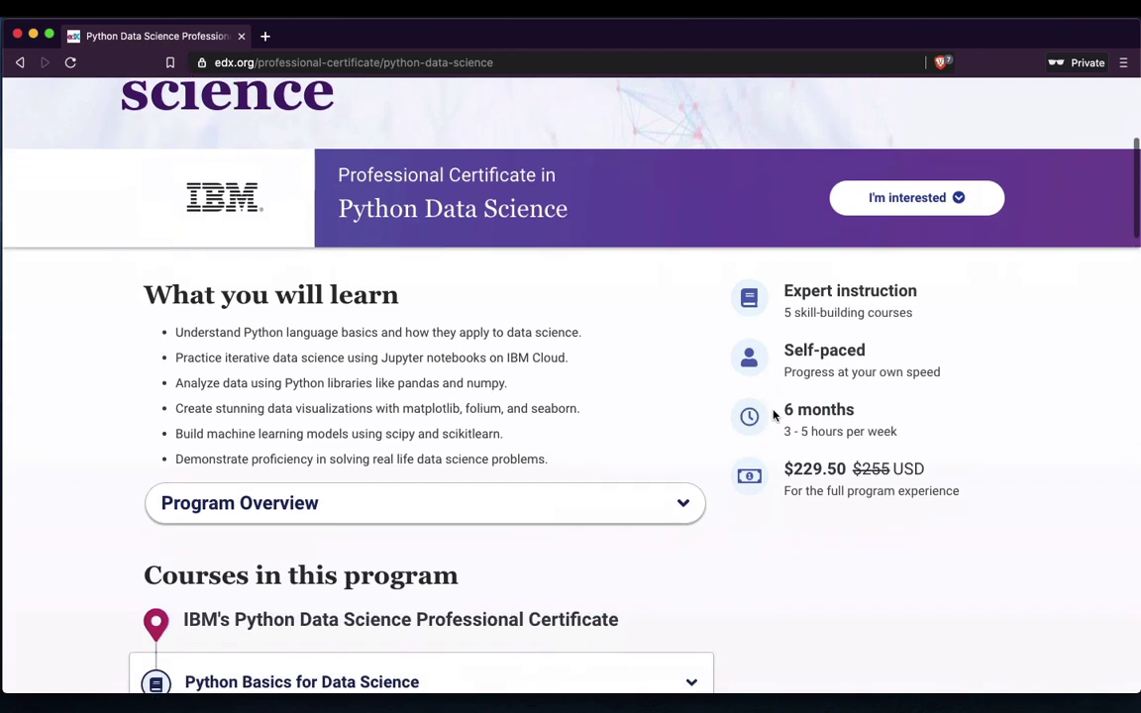
scroll(774, 416, "down", 1)
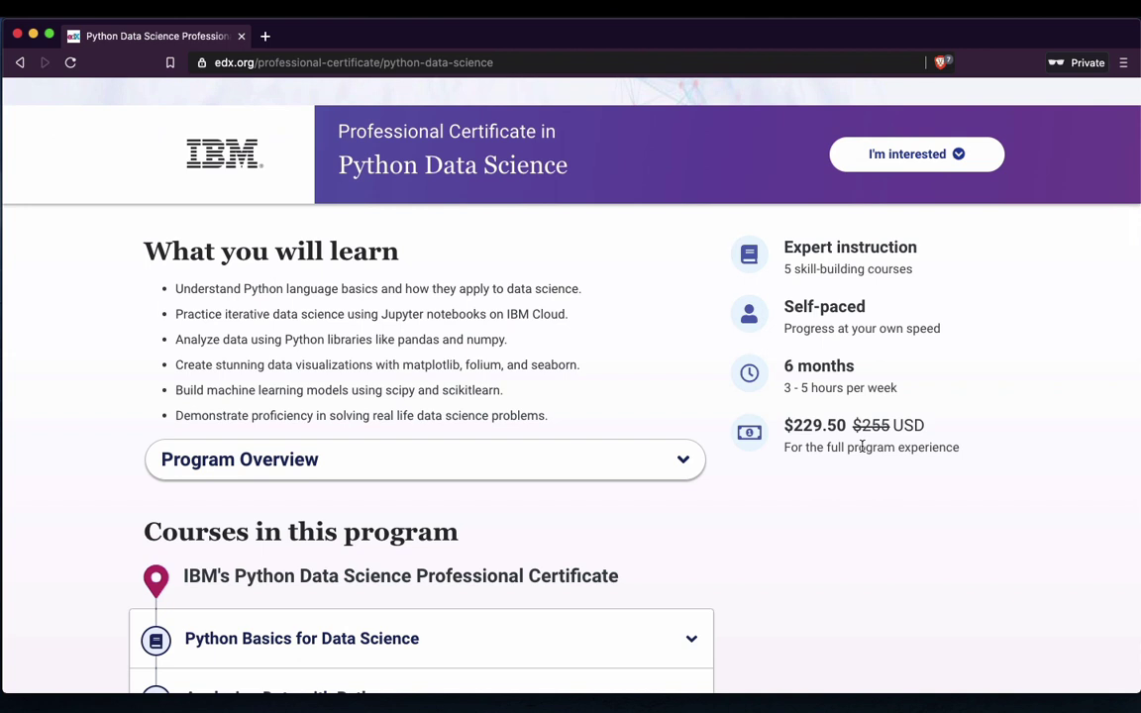
scroll(753, 426, "down", 1)
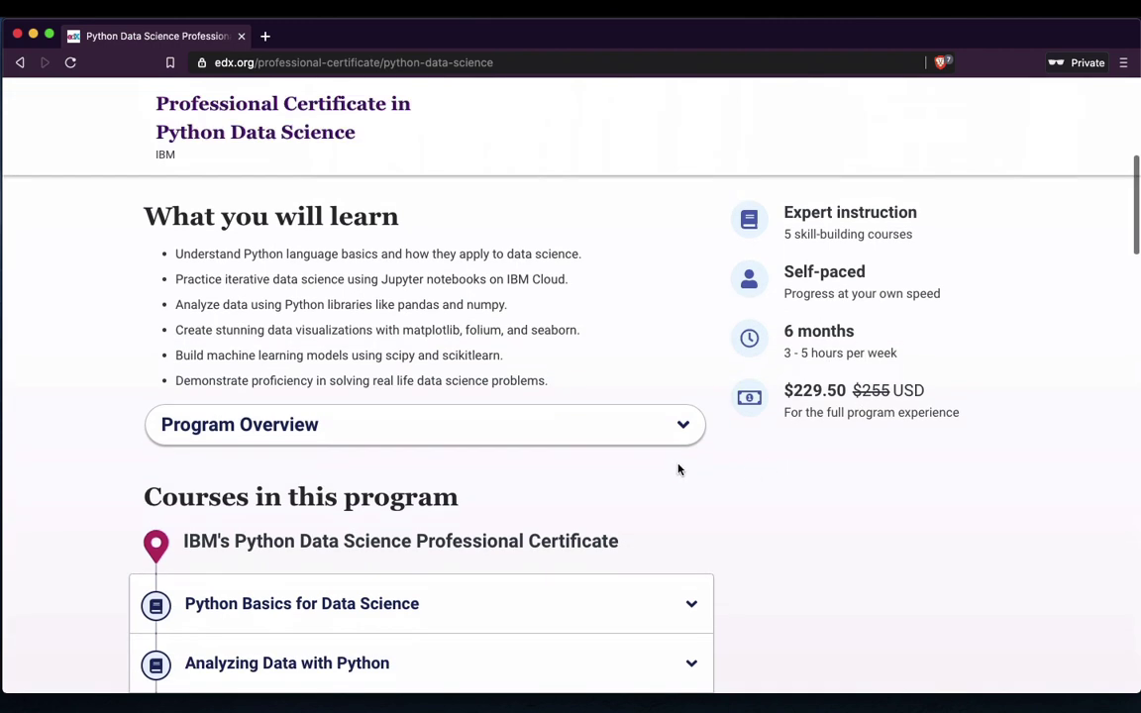
scroll(705, 475, "down", 2)
scroll(705, 478, "down", 5)
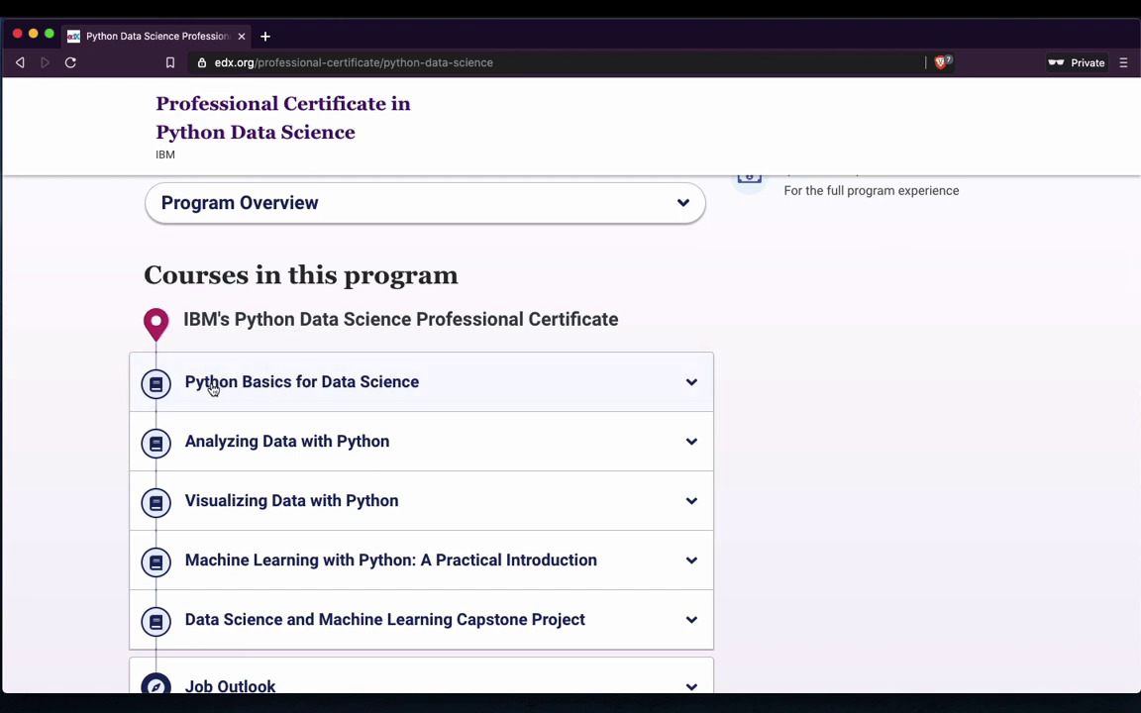
scroll(270, 561, "down", 2)
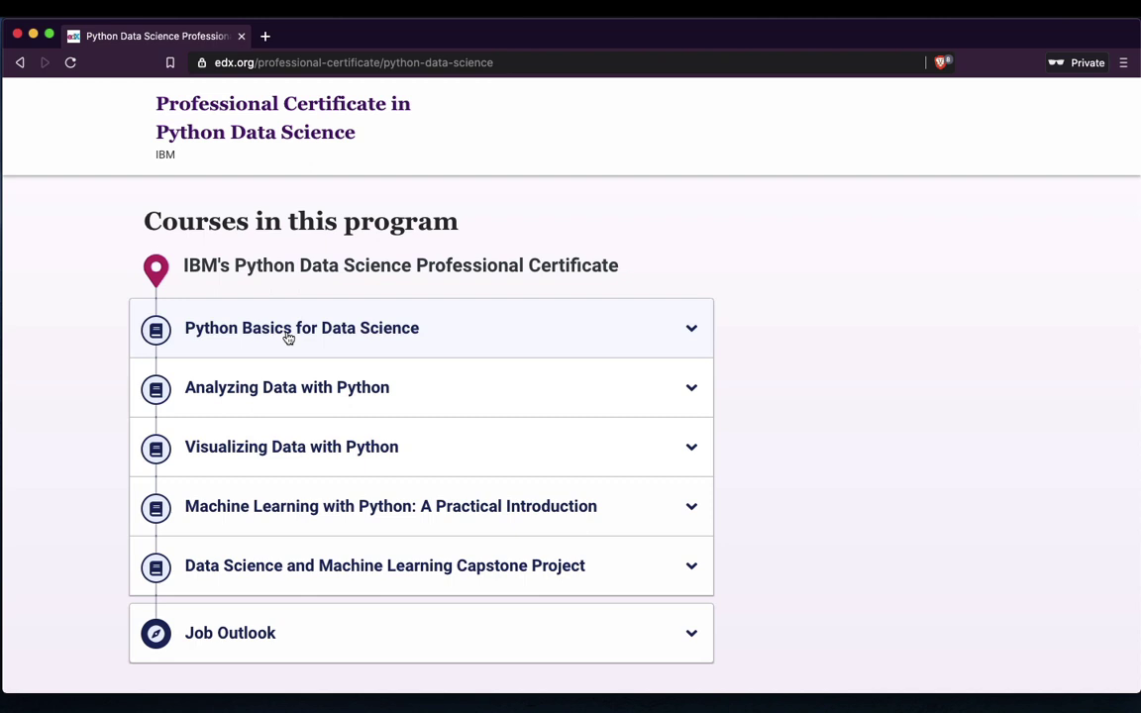
left_click(352, 335)
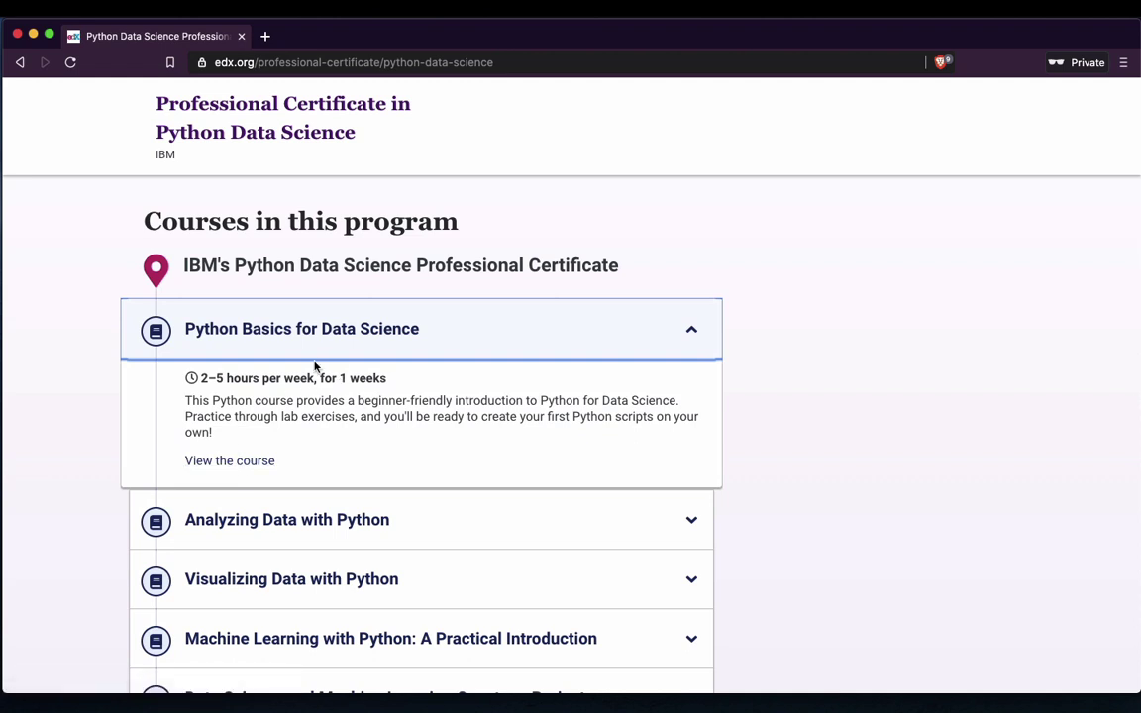
left_click(248, 462)
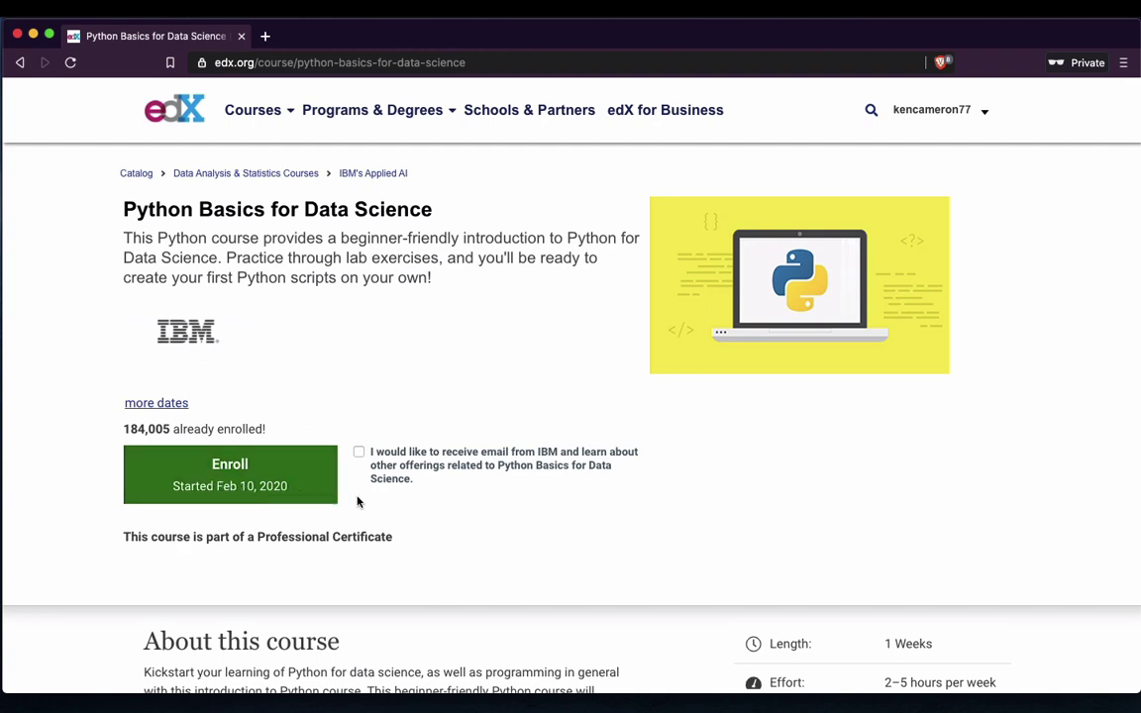
Step: Review the course details (free, 1 week, $39 certificate), then choose Enroll
scroll(445, 498, "down", 1)
scroll(446, 498, "down", 10)
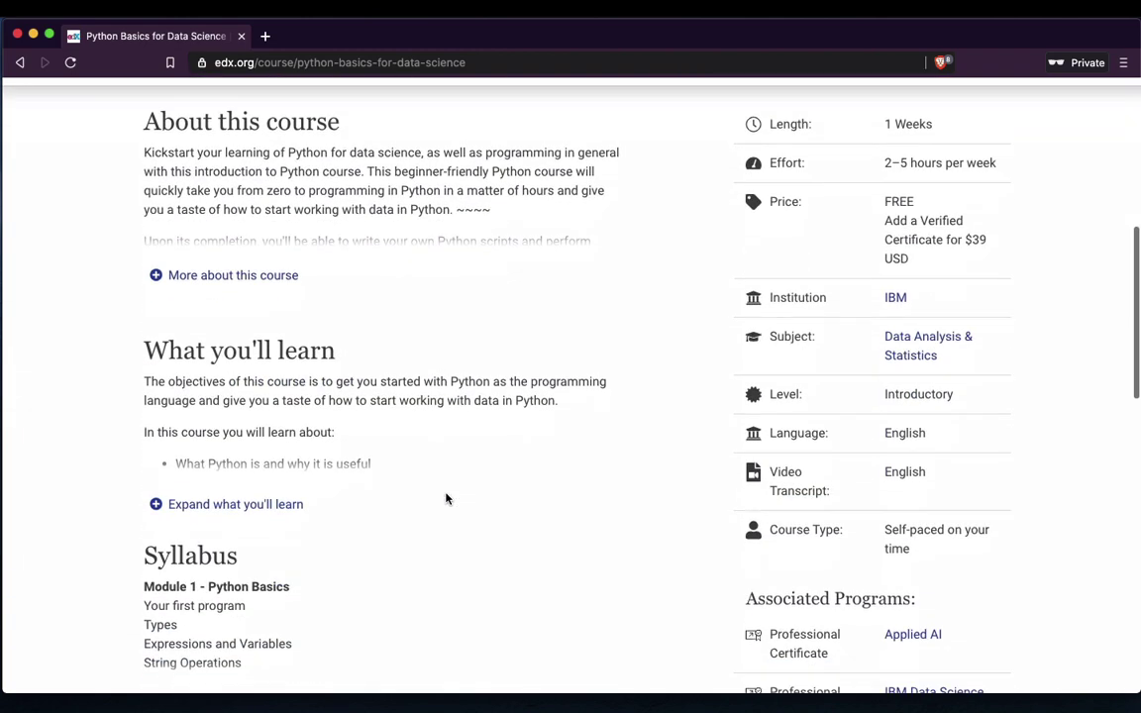
scroll(446, 498, "down", 2)
scroll(446, 501, "up", 12)
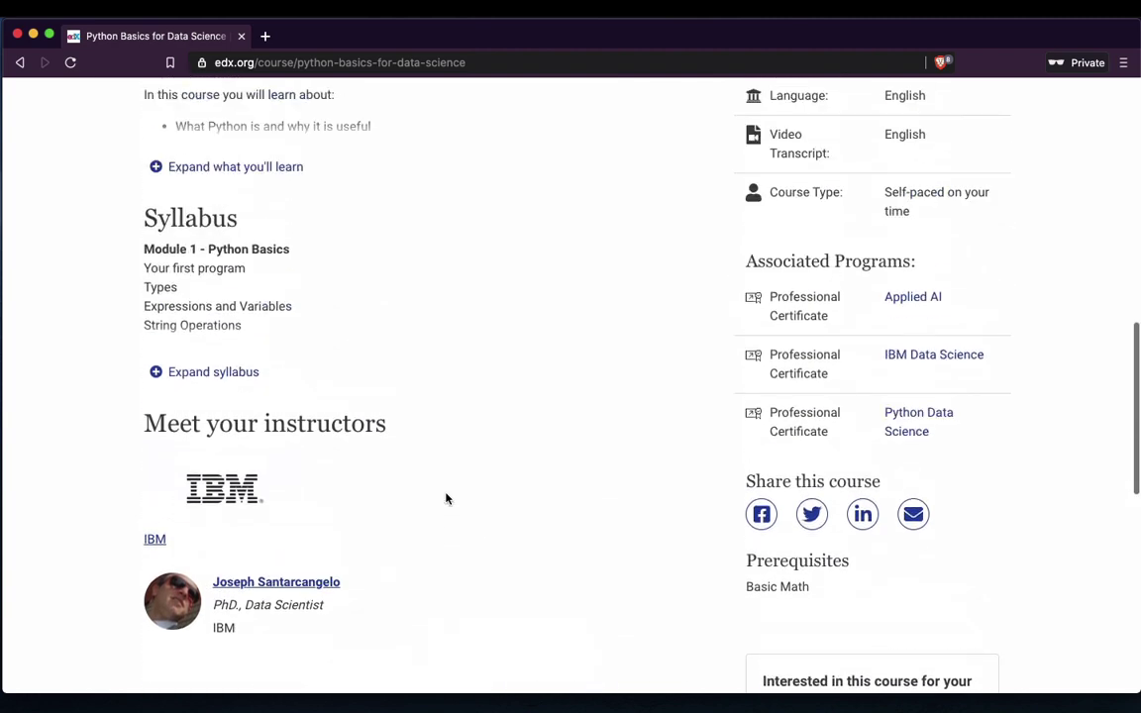
scroll(446, 493, "up", 4)
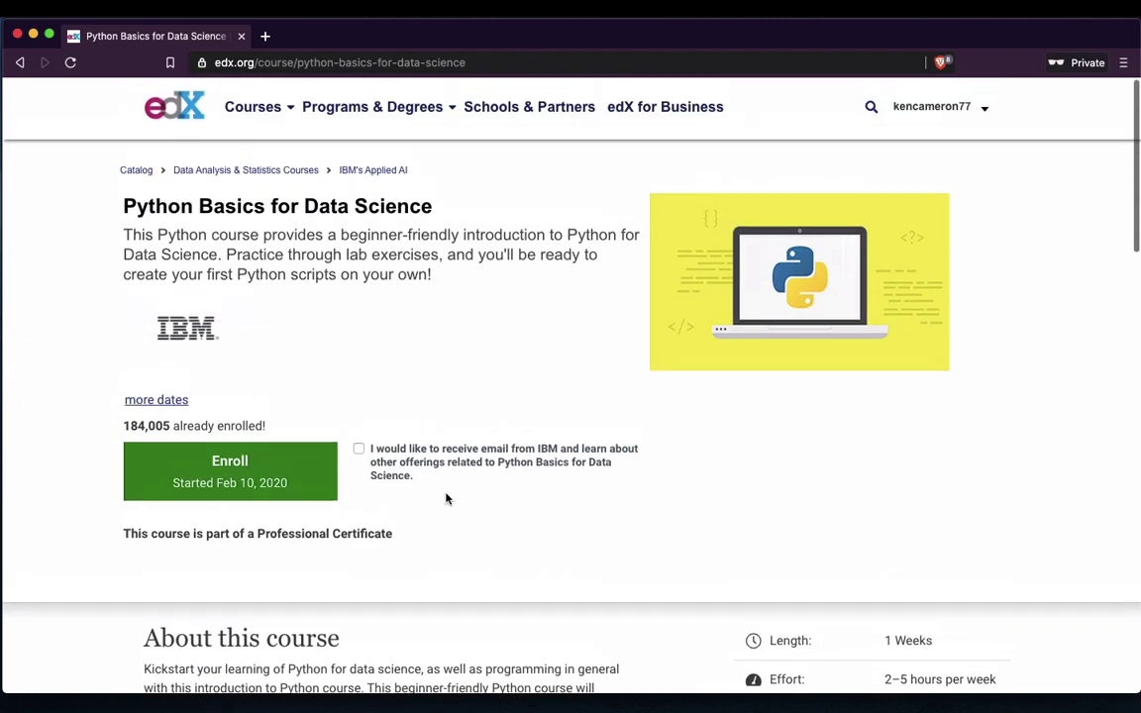
left_click(238, 475)
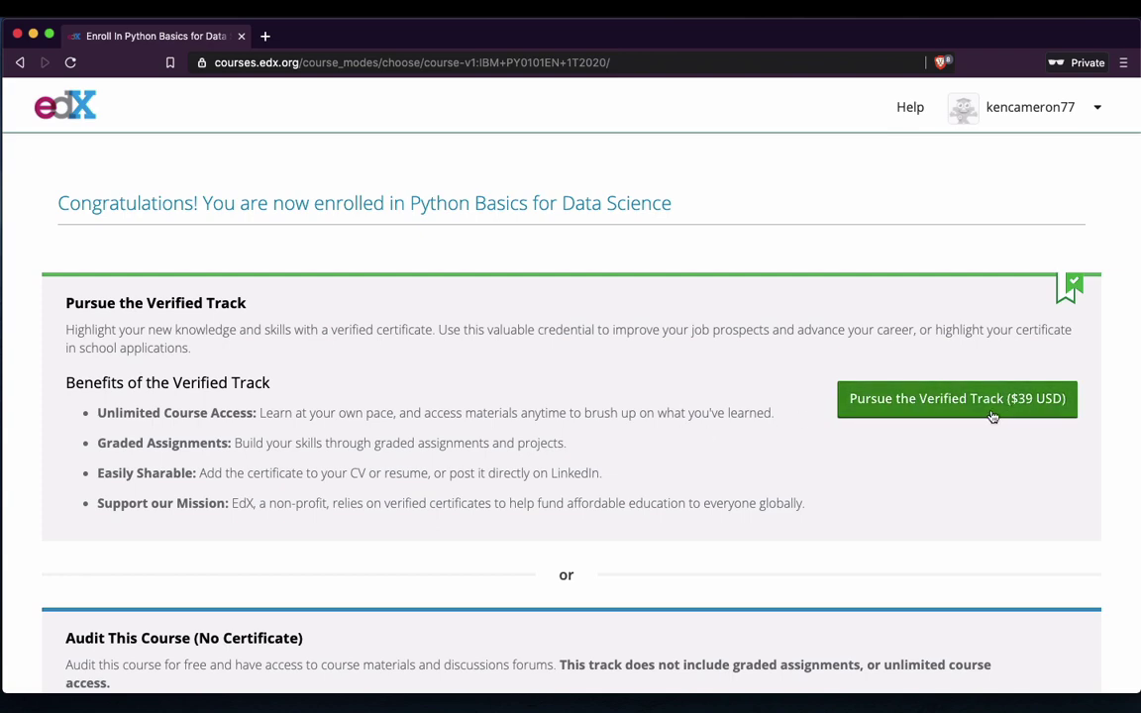
Step: Select Audit This Course on the enrollment page, skipping the $39 verified option
scroll(698, 460, "down", 5)
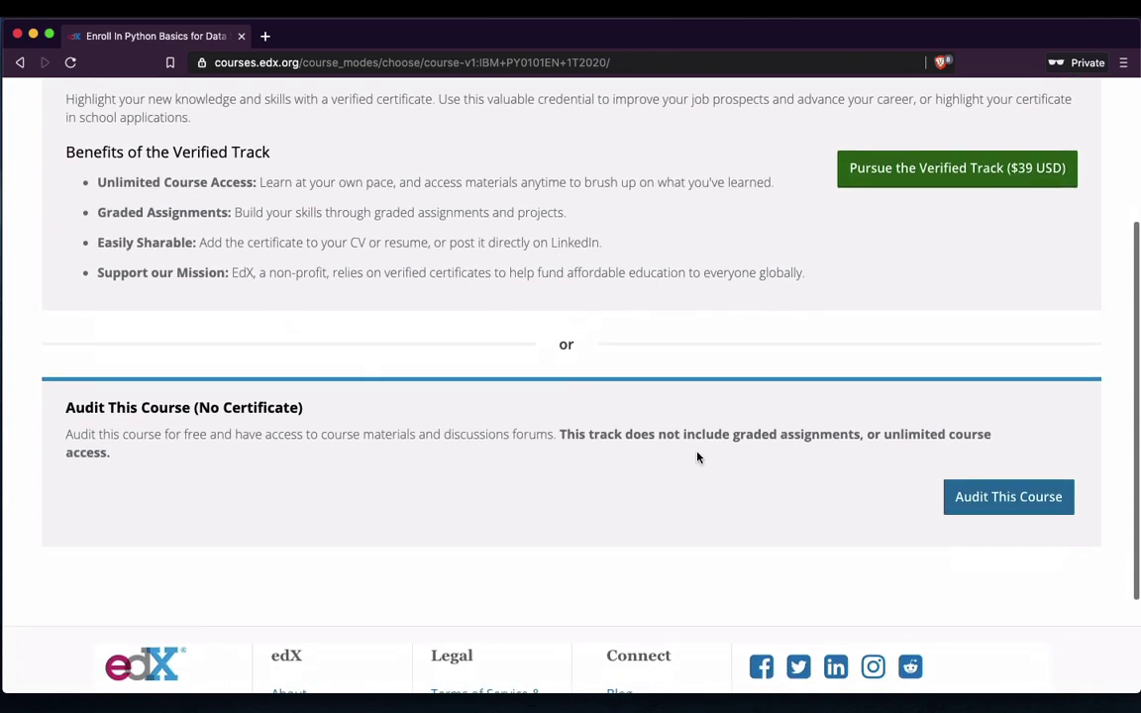
scroll(697, 457, "up", 3)
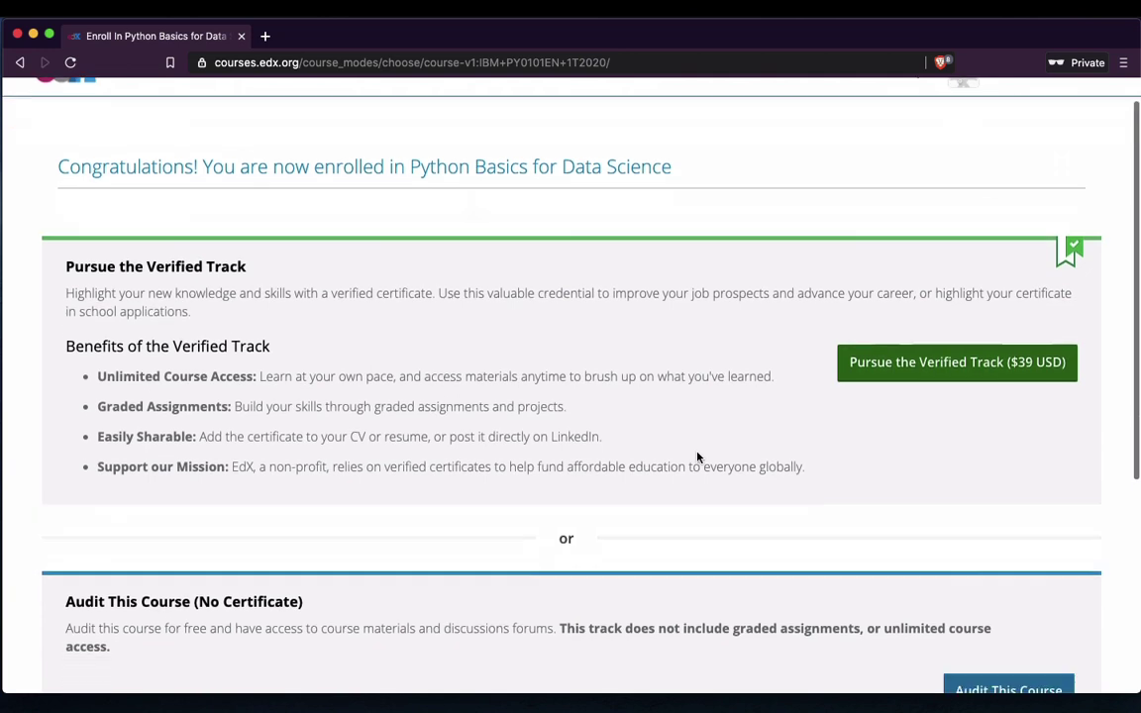
scroll(697, 458, "down", 3)
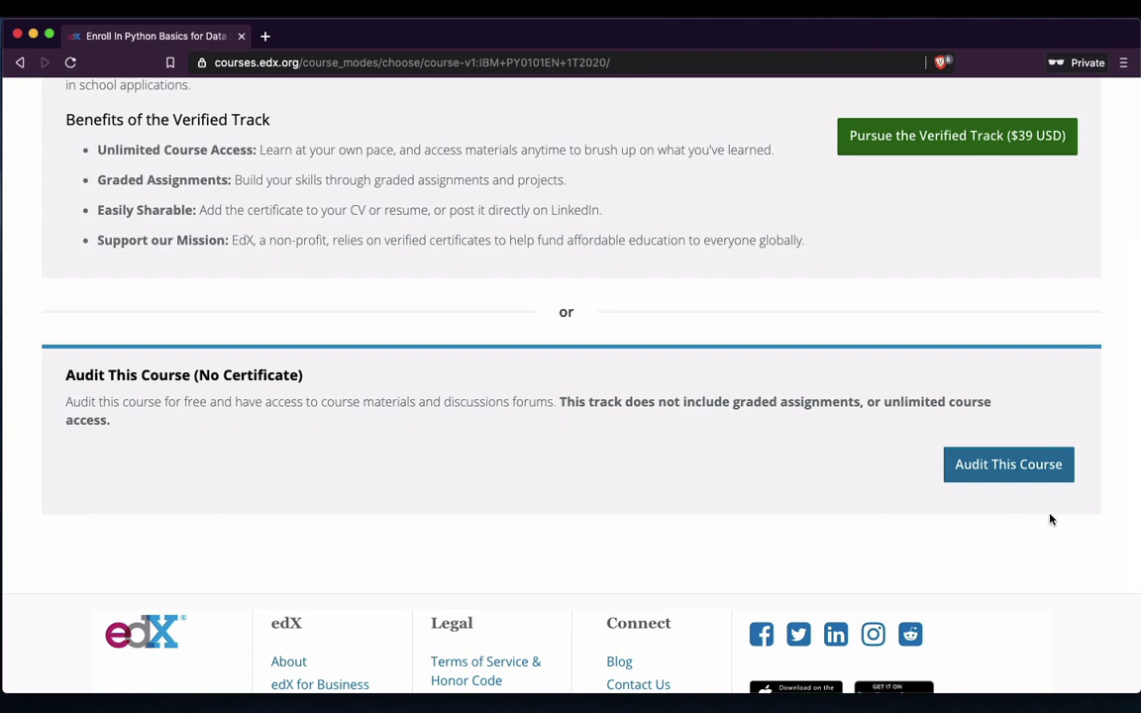
left_click(1010, 471)
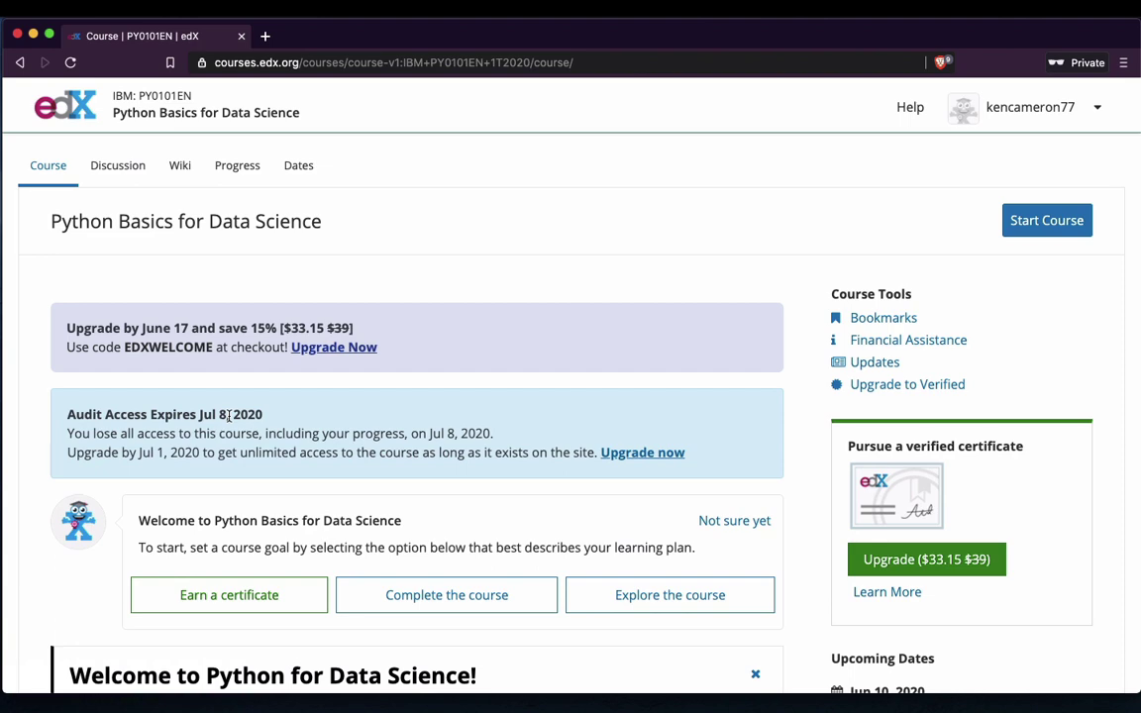
Step: Scroll down the course home to the outline listing Welcome, Modules 1–5, Course Summary and Final sections
scroll(229, 416, "down", 10)
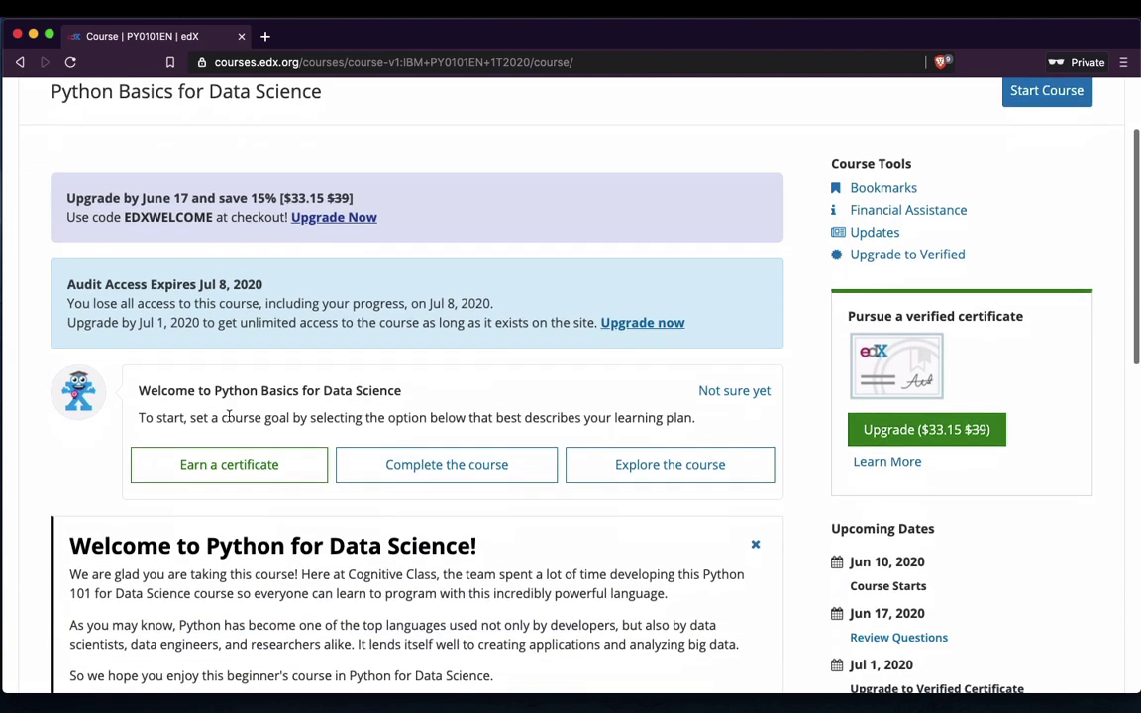
scroll(229, 416, "down", 1)
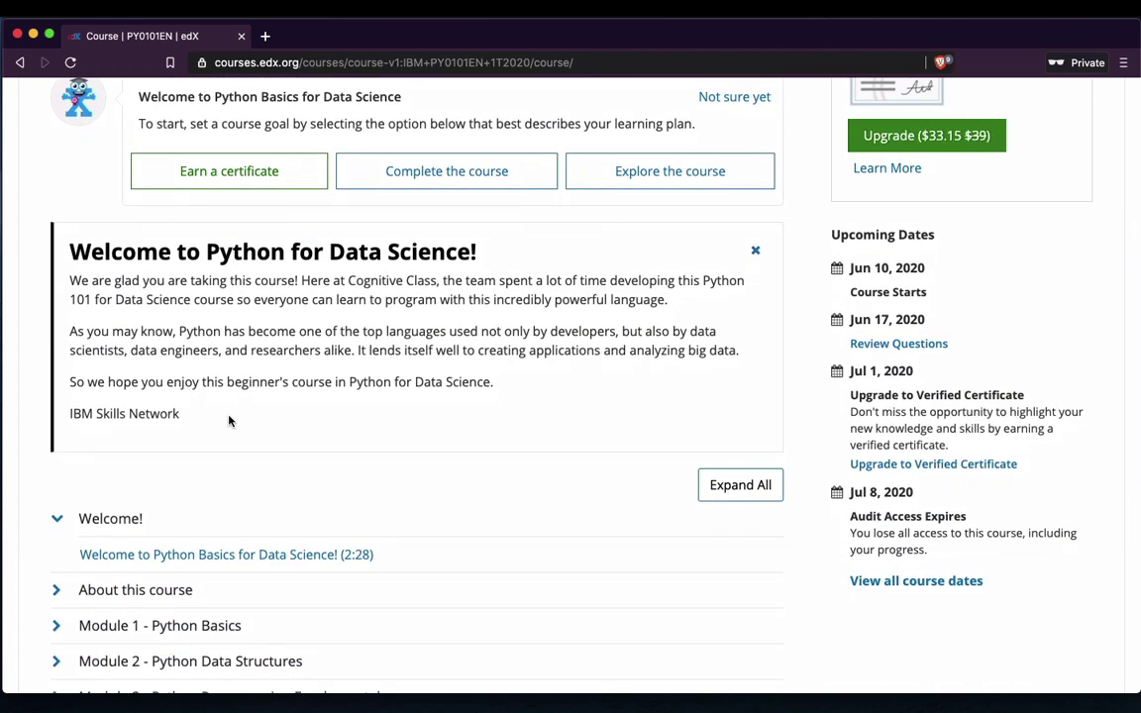
scroll(424, 402, "down", 6)
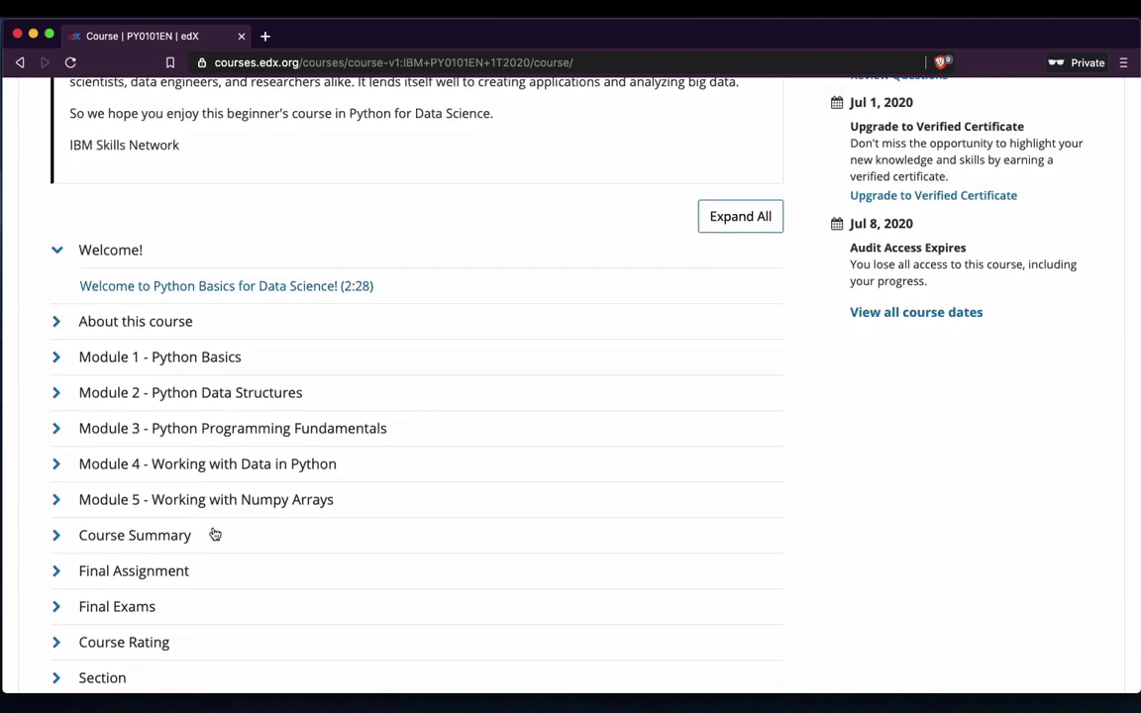
scroll(213, 535, "down", 2)
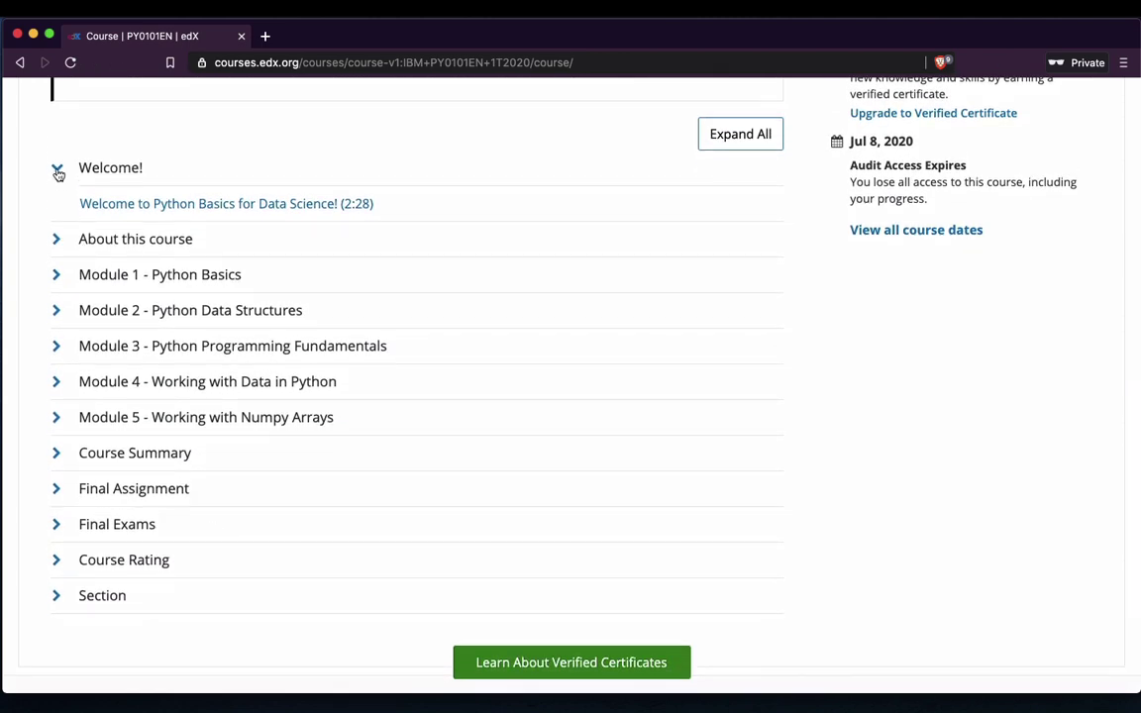
Step: Briefly toggle About this course, then expand Module 1 - Python Basics to list its lessons
left_click(59, 240)
left_click(57, 241)
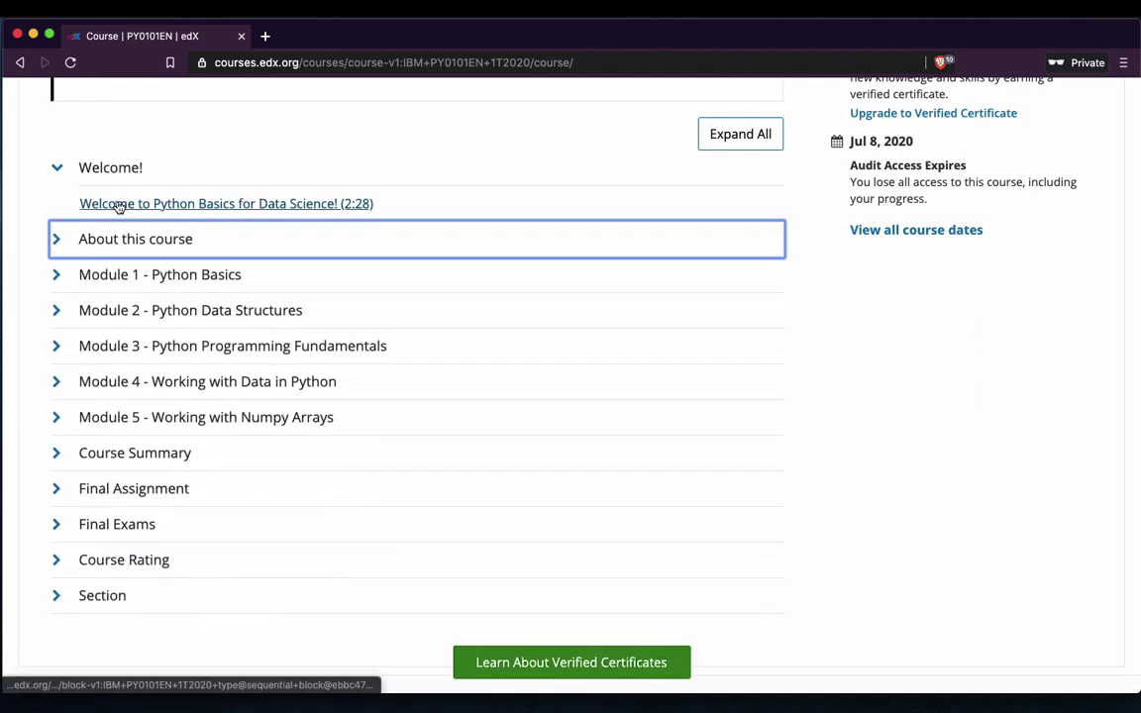
left_click(58, 277)
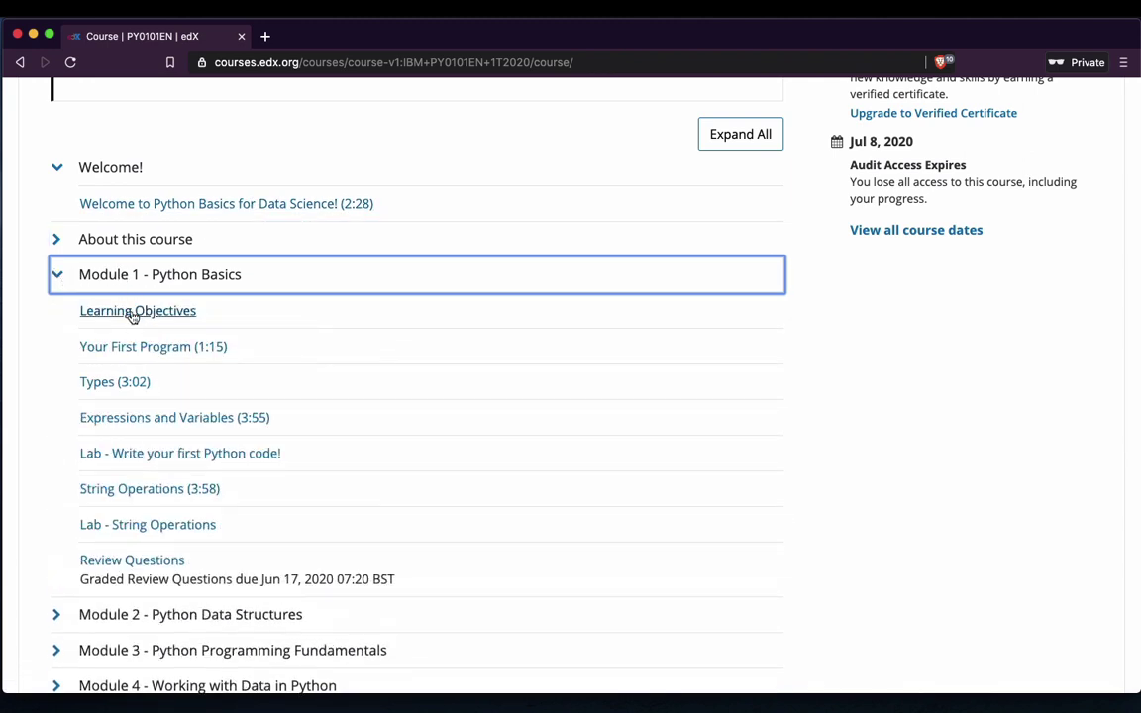
scroll(153, 340, "down", 3)
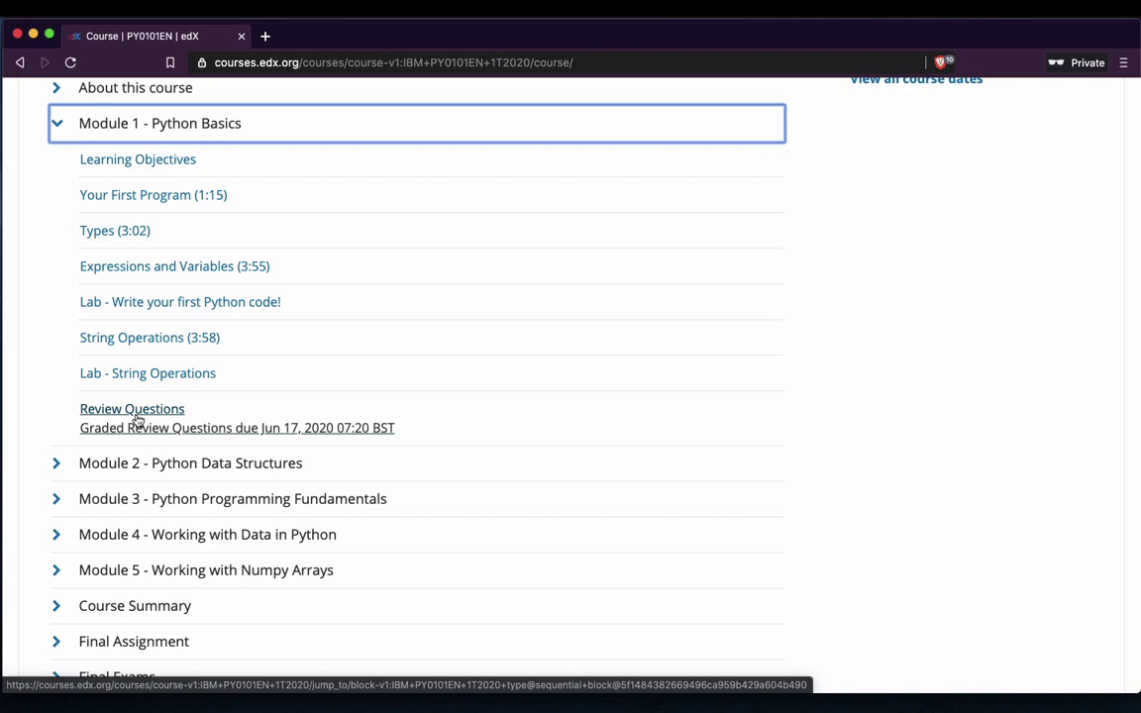
scroll(137, 421, "down", 5)
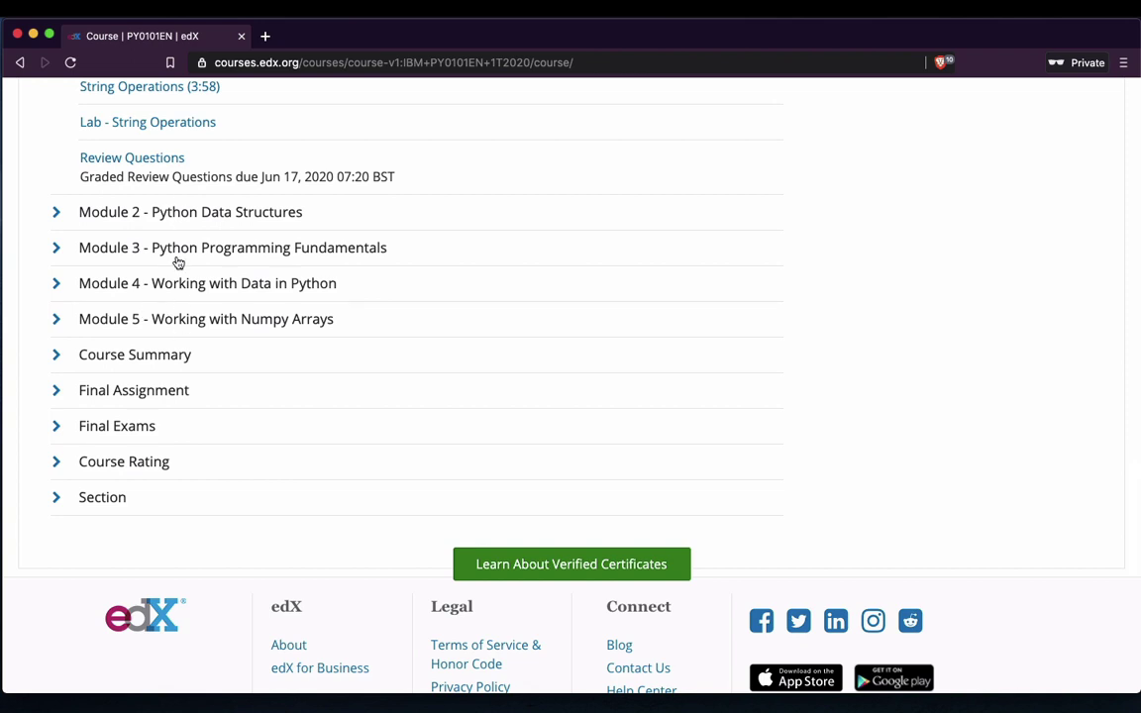
Step: Expand Module 5 - Working with Numpy Arrays and scroll through its lessons
left_click(56, 321)
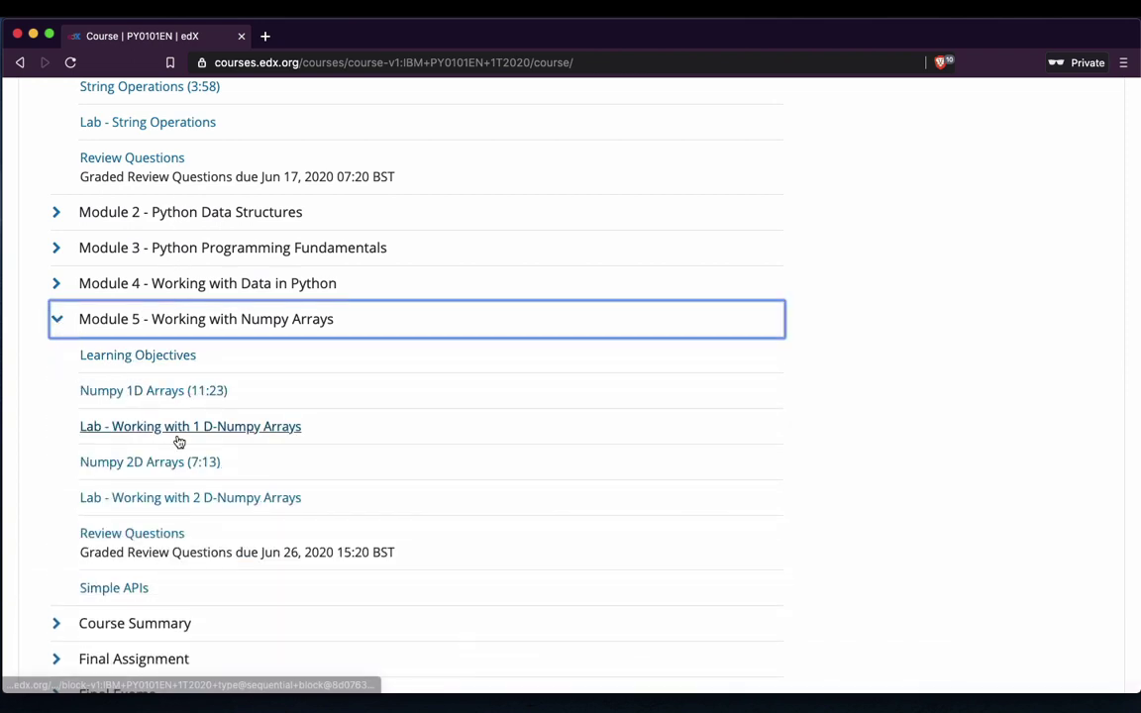
scroll(175, 440, "down", 3)
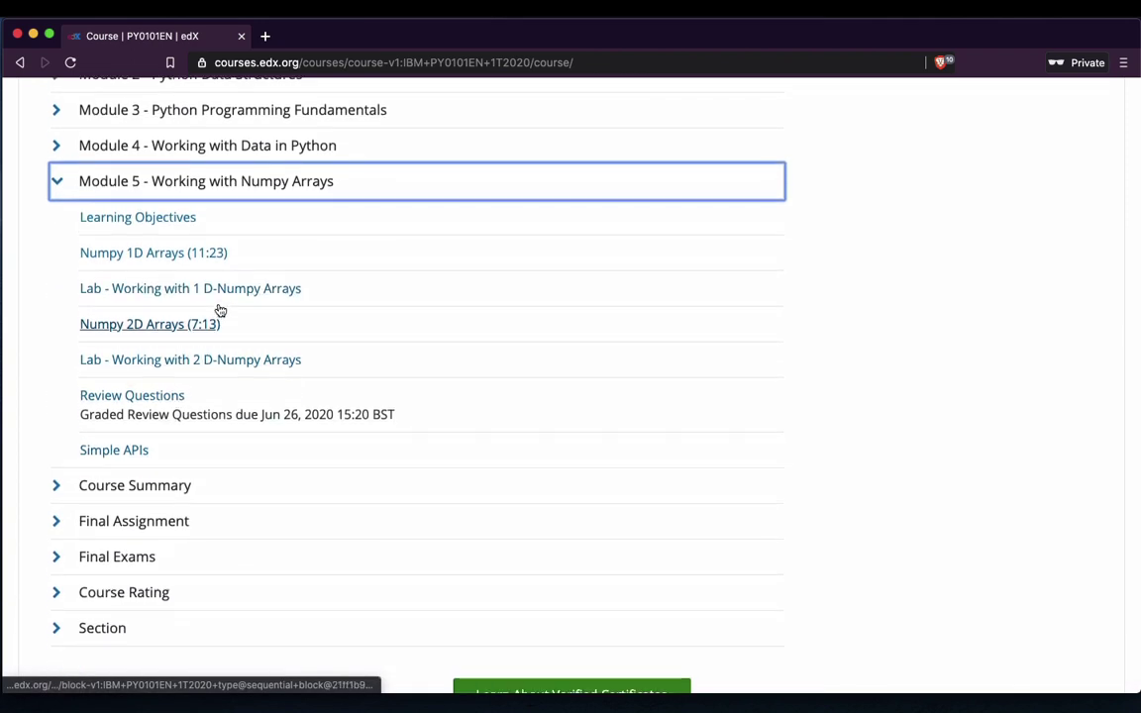
scroll(219, 311, "up", 6)
scroll(220, 311, "up", 8)
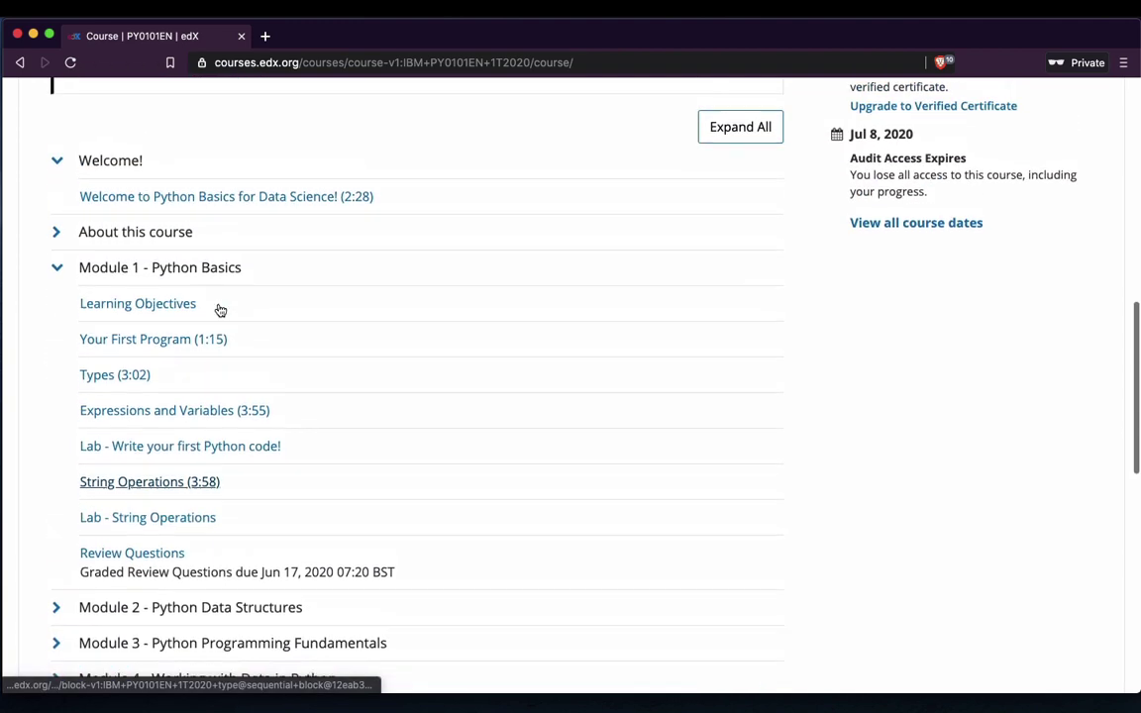
scroll(220, 311, "down", 2)
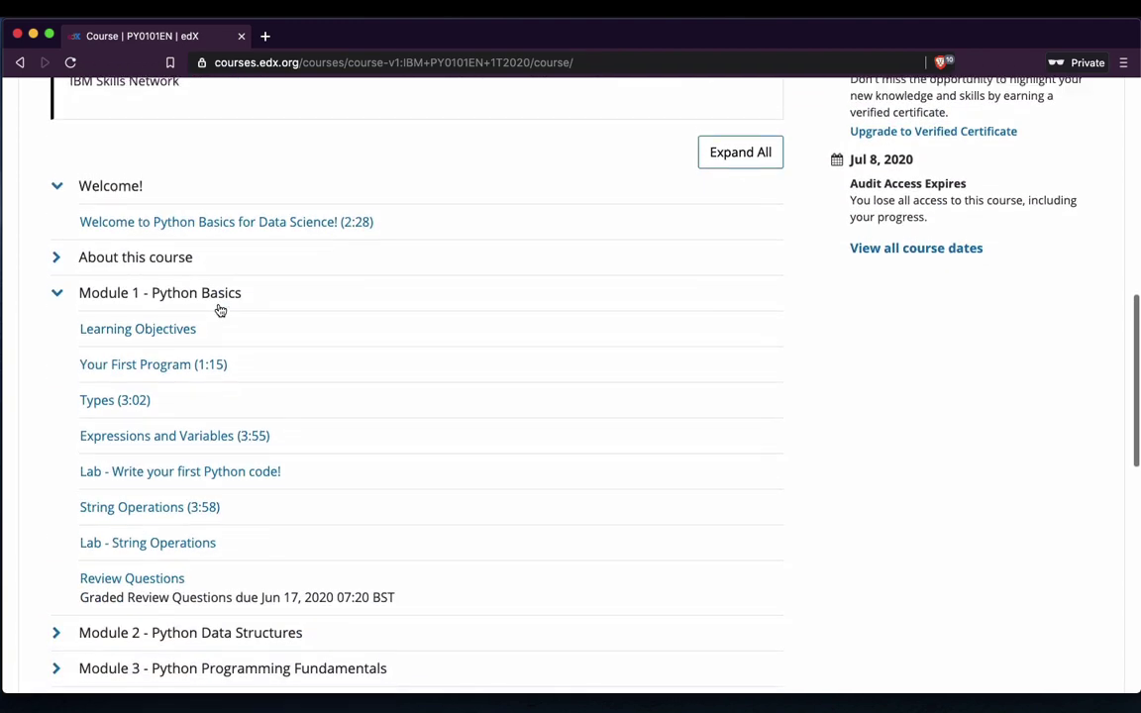
scroll(220, 311, "up", 7)
scroll(220, 307, "down", 7)
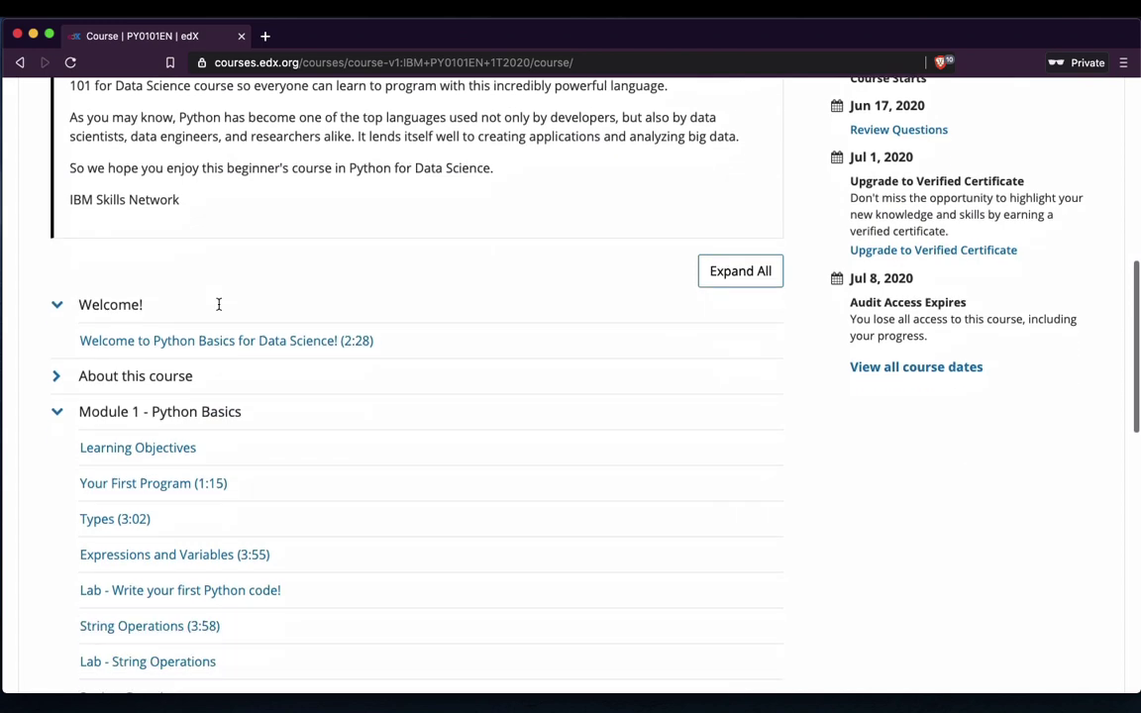
scroll(220, 310, "down", 1)
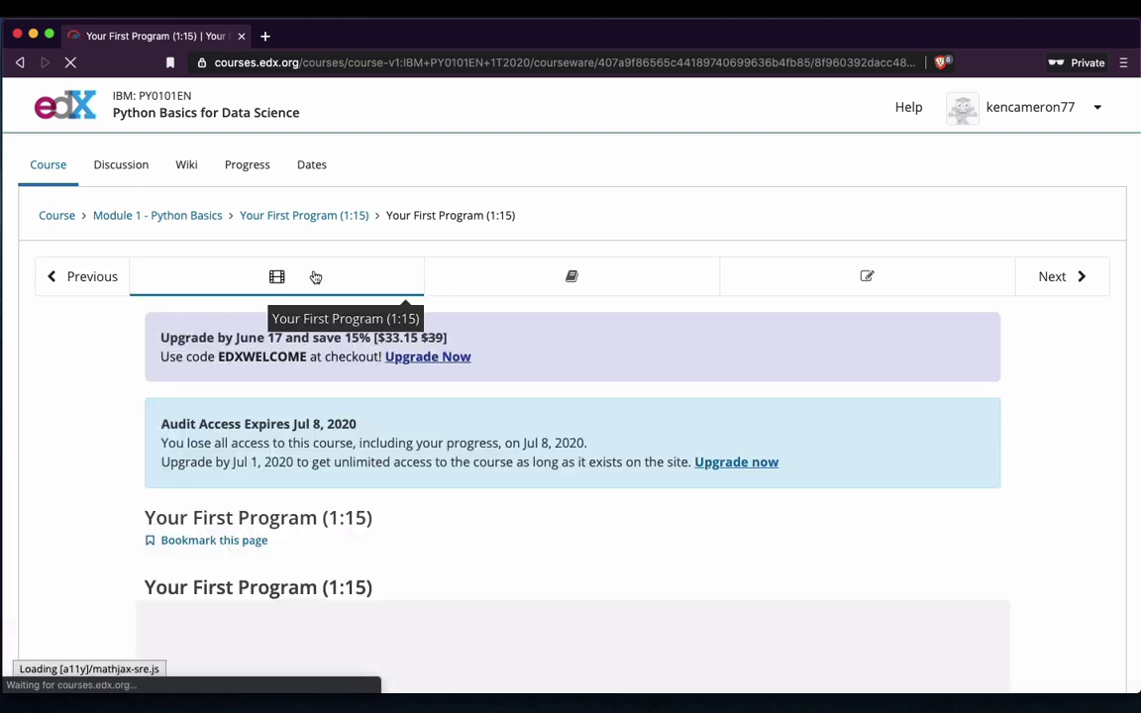
Step: Scroll through the Your First Program (1:15) video unit, then move to the next unit, Quick Practice Lab
scroll(640, 432, "down", 3)
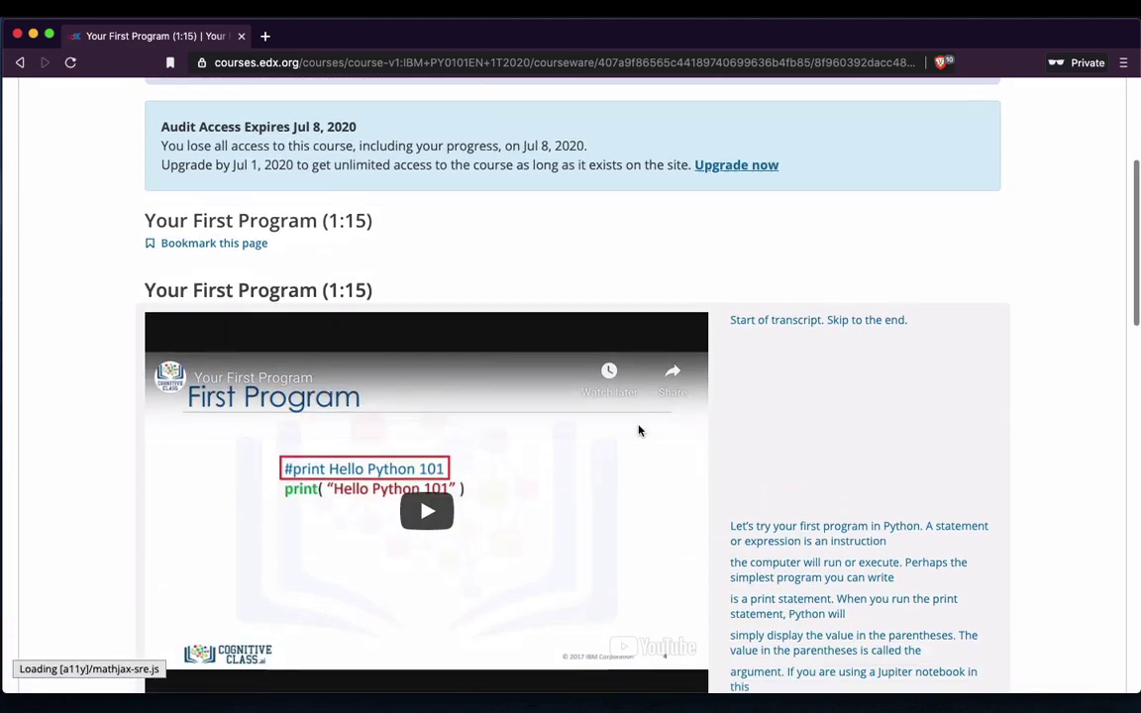
scroll(433, 500, "down", 1)
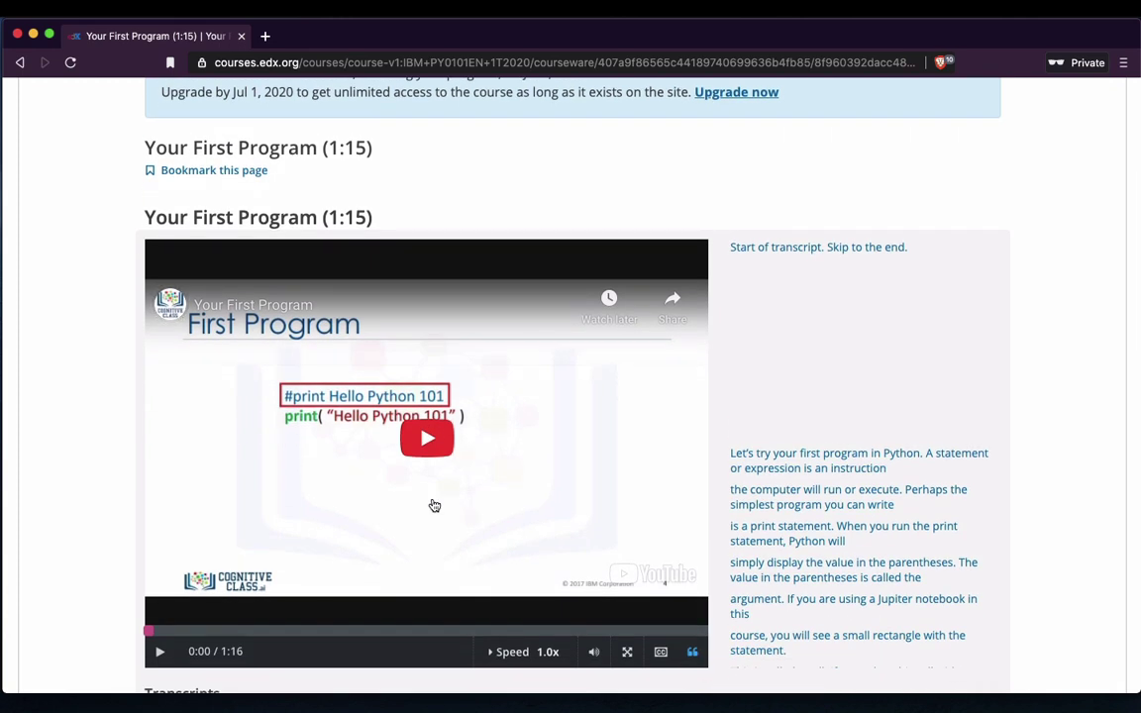
scroll(470, 363, "up", 2)
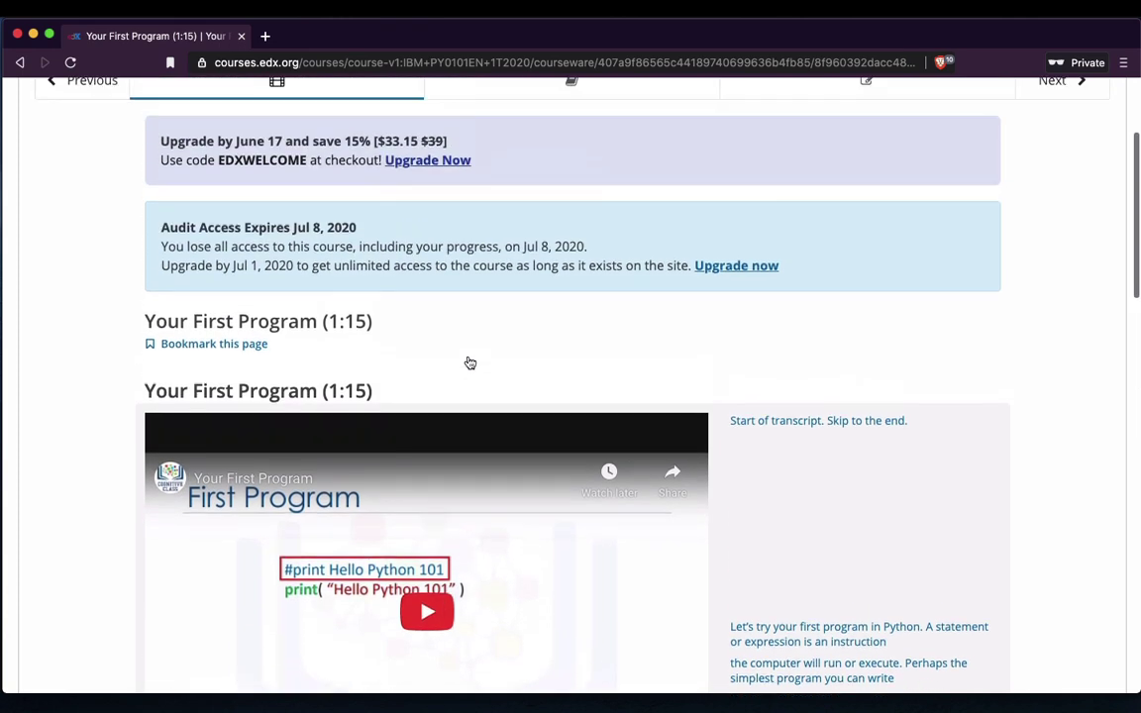
scroll(471, 364, "up", 1)
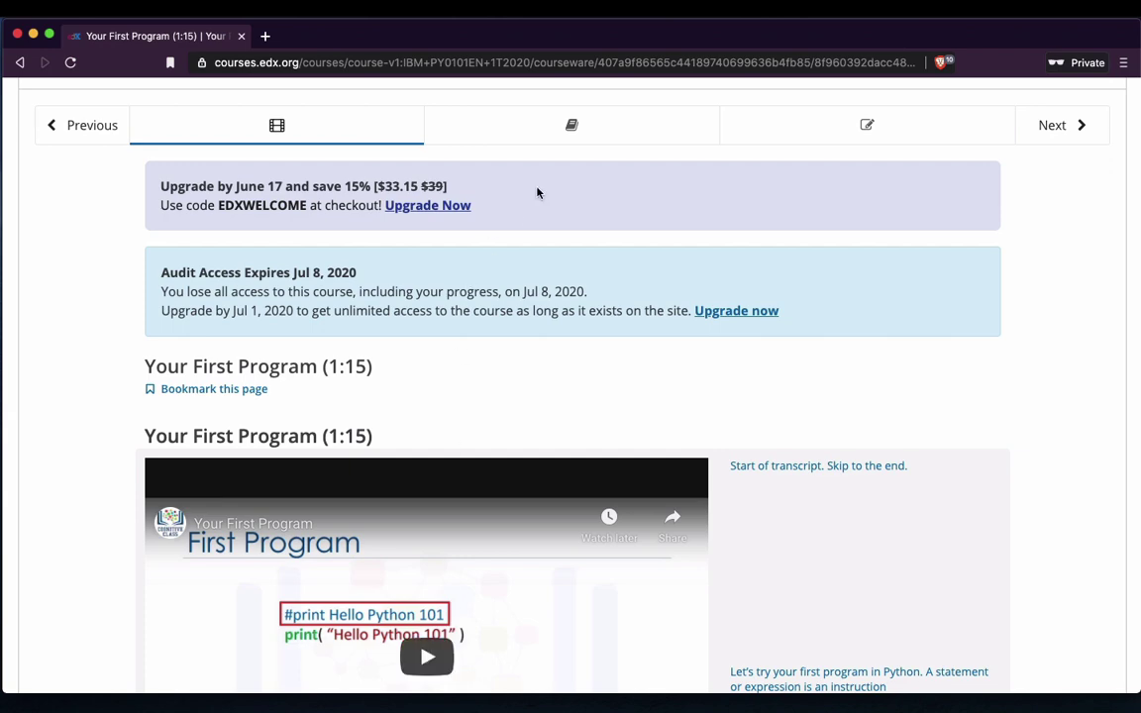
left_click(572, 128)
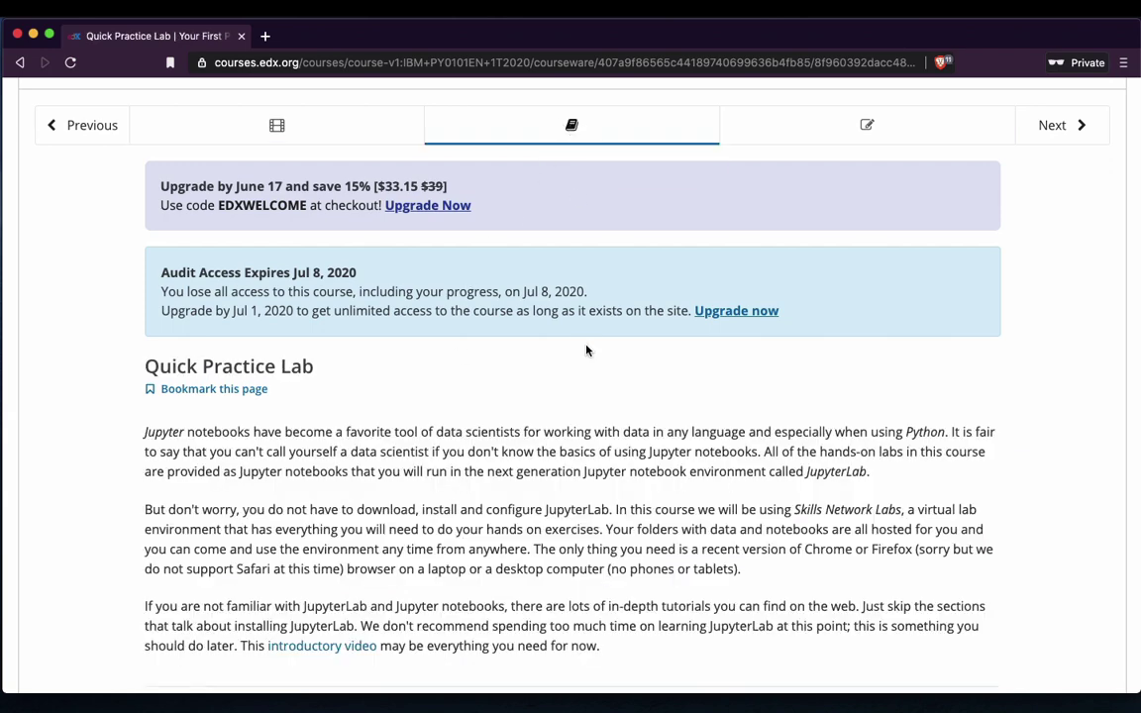
scroll(585, 349, "down", 5)
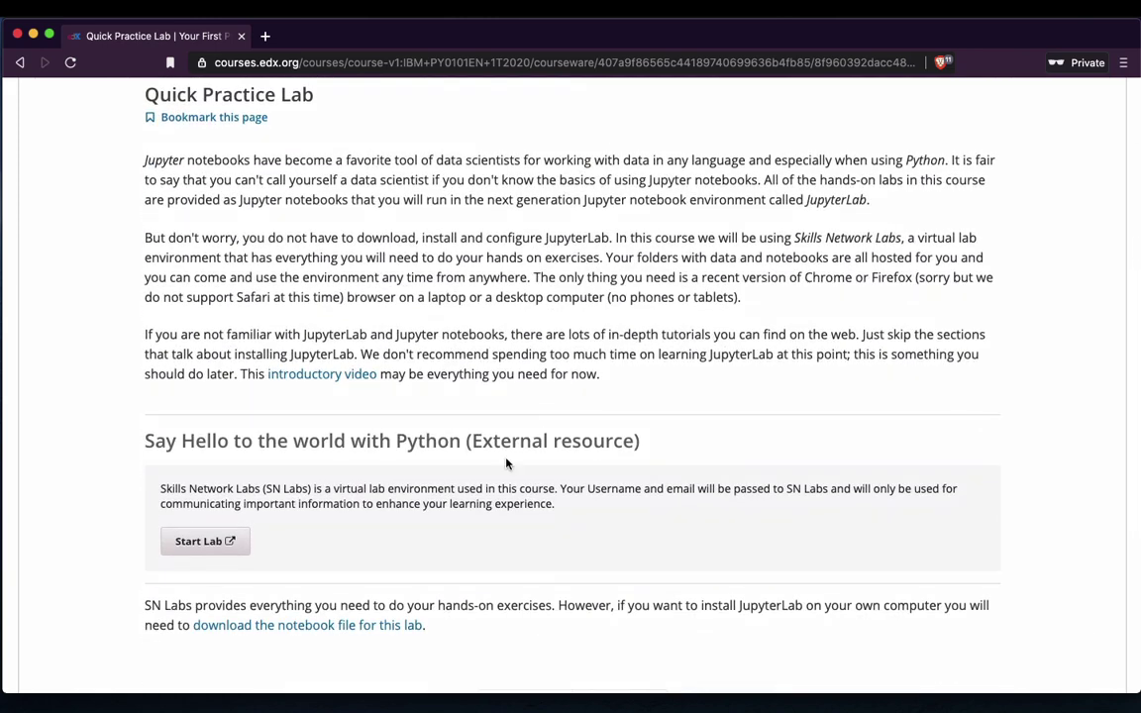